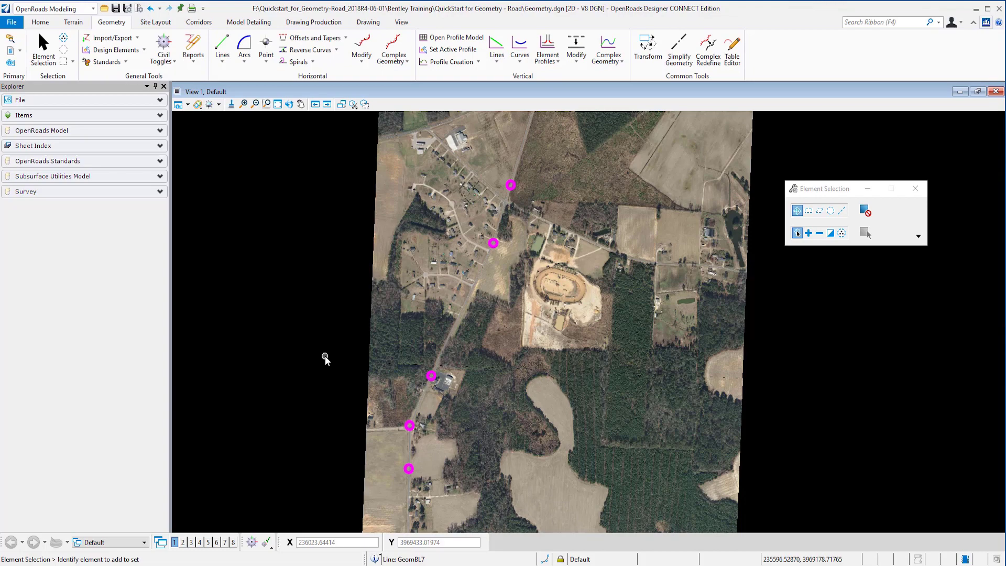
Using centre snap, draw a Geom_Baseline line about 164.5 m long from the southernmost circle to the circle at the road junction
{"action": "left_click", "coordinate": [221, 46]}
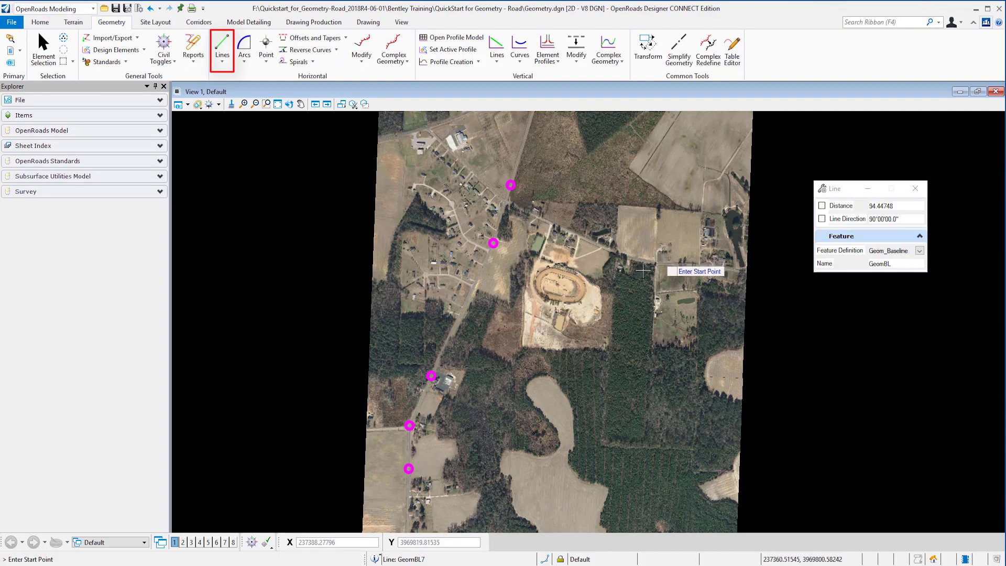
{"action": "scroll", "coordinate": [398, 472], "scroll_direction": "up", "scroll_amount": 6}
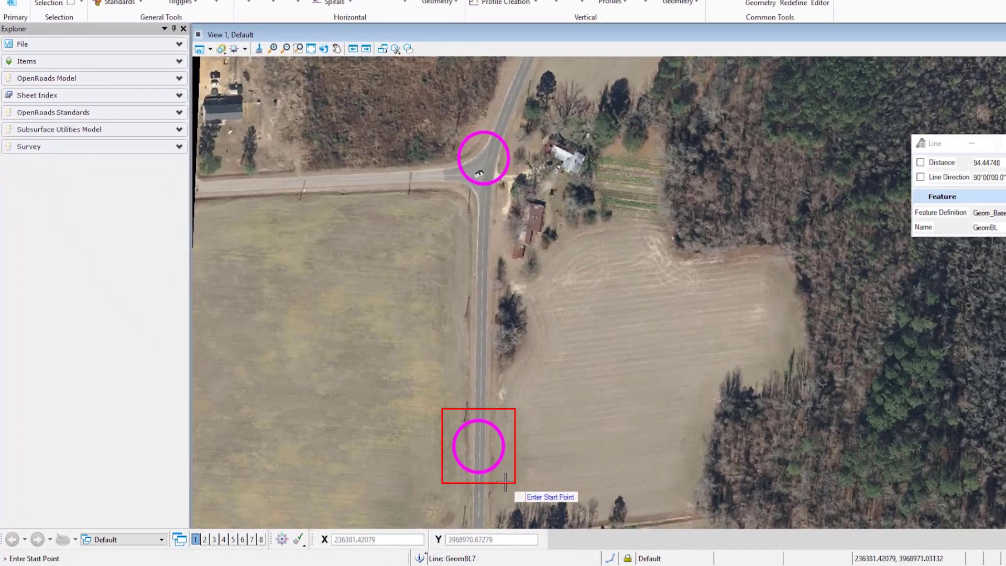
{"action": "left_click", "coordinate": [609, 558]}
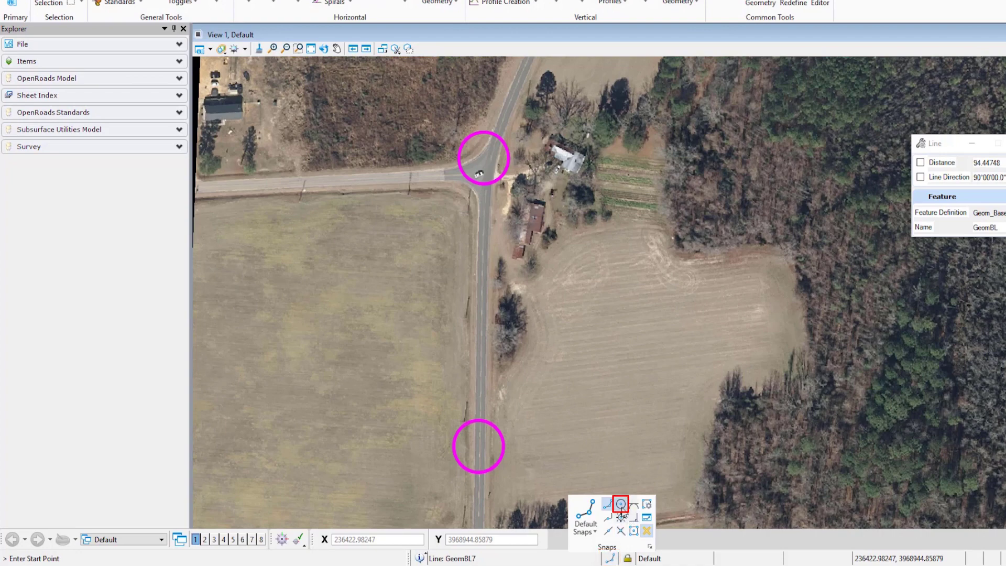
{"action": "left_click", "coordinate": [621, 507]}
{"action": "left_click", "coordinate": [474, 443]}
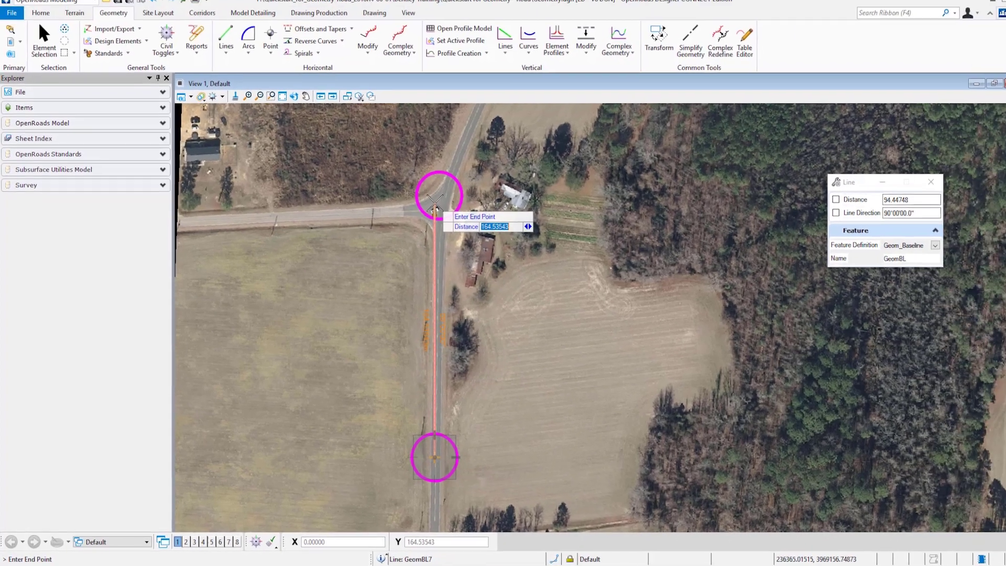
{"action": "left_click", "coordinate": [434, 202]}
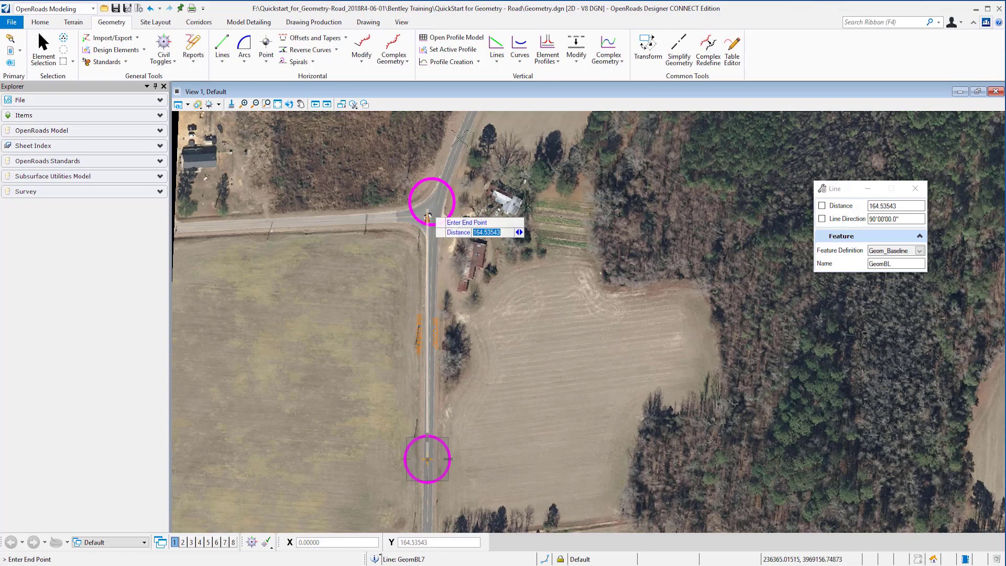
Continue the baseline north with segments to the circle beside the paved parking lot and the circle by the housing area, and end the line
{"action": "middle_click_drag", "start_coordinate": [460, 134], "coordinate": [384, 359]}
{"action": "scroll", "coordinate": [434, 271], "scroll_direction": "down", "scroll_amount": 3}
{"action": "scroll", "coordinate": [456, 212], "scroll_direction": "up", "scroll_amount": 2}
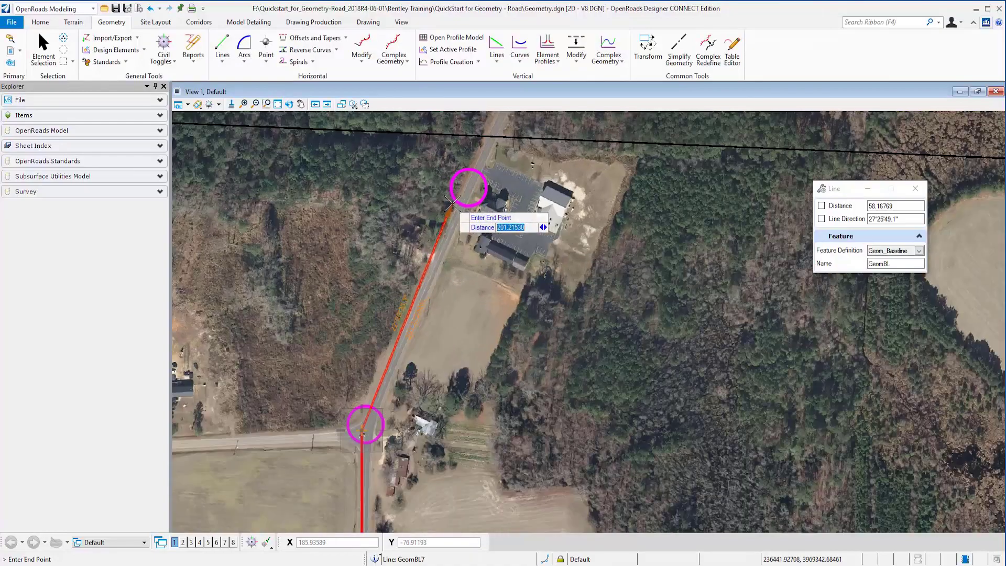
{"action": "left_click", "coordinate": [463, 194]}
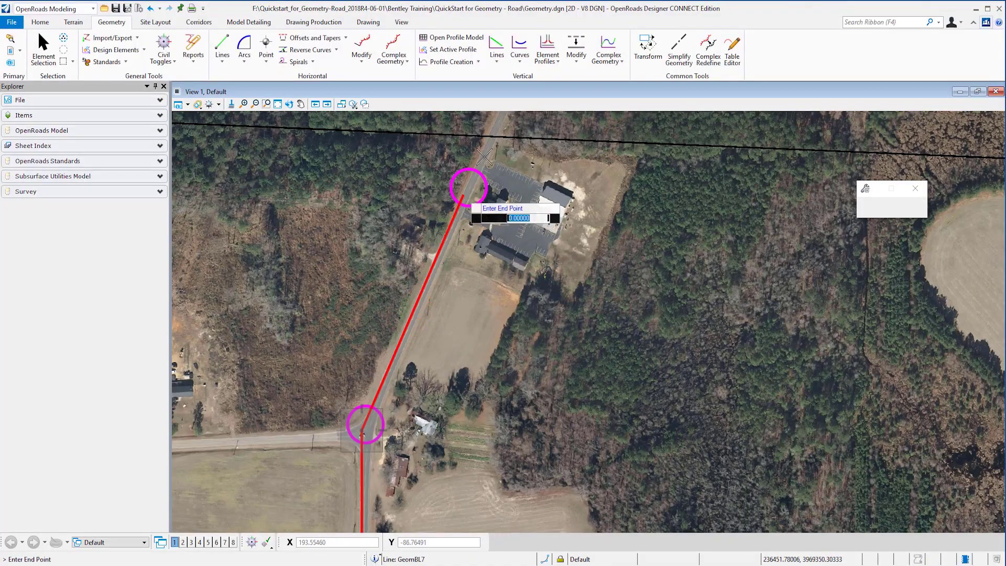
{"action": "middle_click_drag", "start_coordinate": [499, 133], "coordinate": [382, 398]}
{"action": "middle_click_drag", "start_coordinate": [497, 153], "coordinate": [393, 367]}
{"action": "middle_click_drag", "start_coordinate": [488, 140], "coordinate": [386, 376]}
{"action": "left_click", "coordinate": [449, 243]}
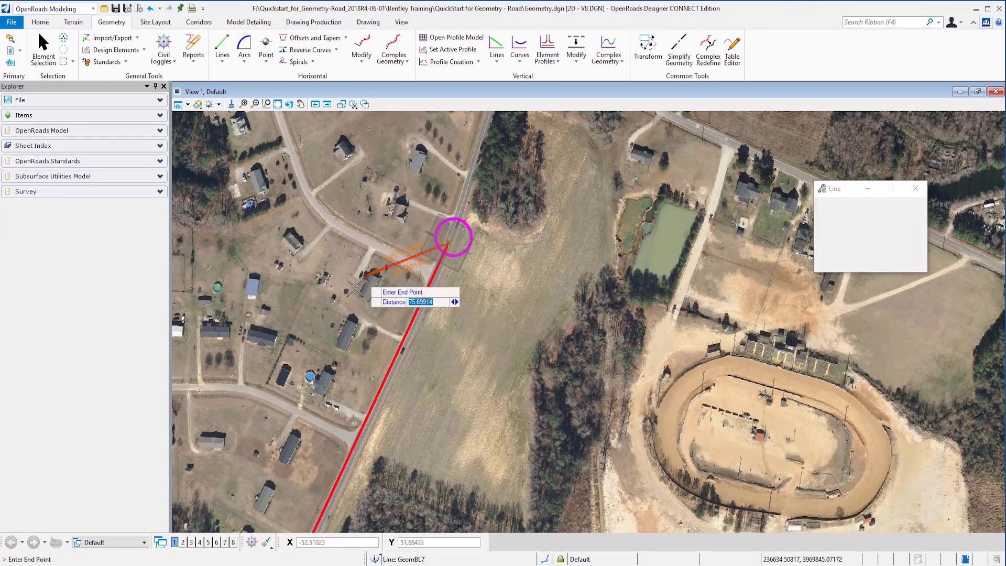
{"action": "right_click", "coordinate": [349, 289]}
Move the circle at the baseline's southern start off the road into the field to the west
{"action": "scroll", "coordinate": [280, 314], "scroll_direction": "down", "scroll_amount": 4}
{"action": "middle_click_drag", "start_coordinate": [317, 376], "coordinate": [504, 152]}
{"action": "middle_click_drag", "start_coordinate": [451, 455], "coordinate": [493, 333]}
{"action": "left_click", "coordinate": [43, 50]}
{"action": "scroll", "coordinate": [398, 387], "scroll_direction": "up", "scroll_amount": 8}
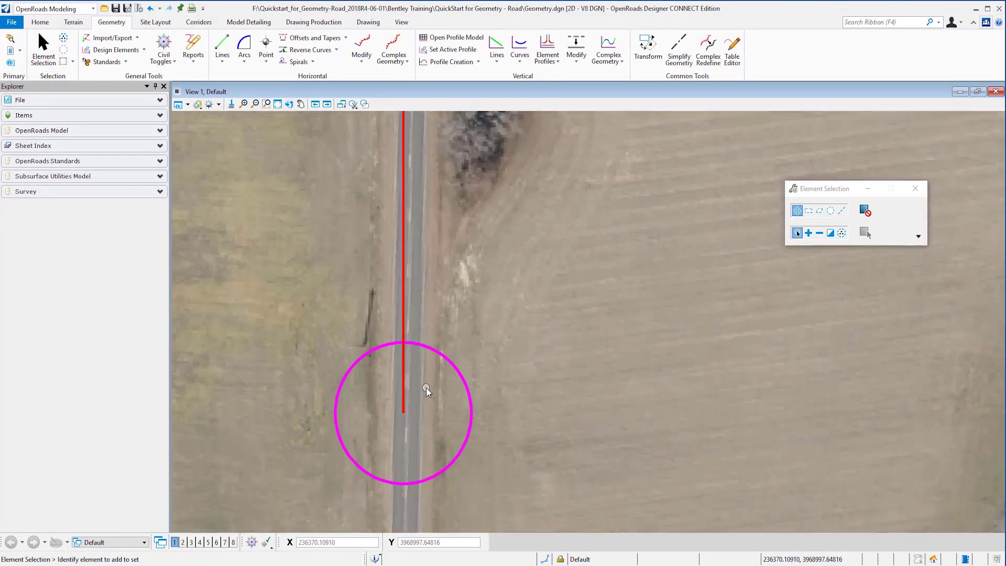
{"action": "left_click", "coordinate": [397, 381]}
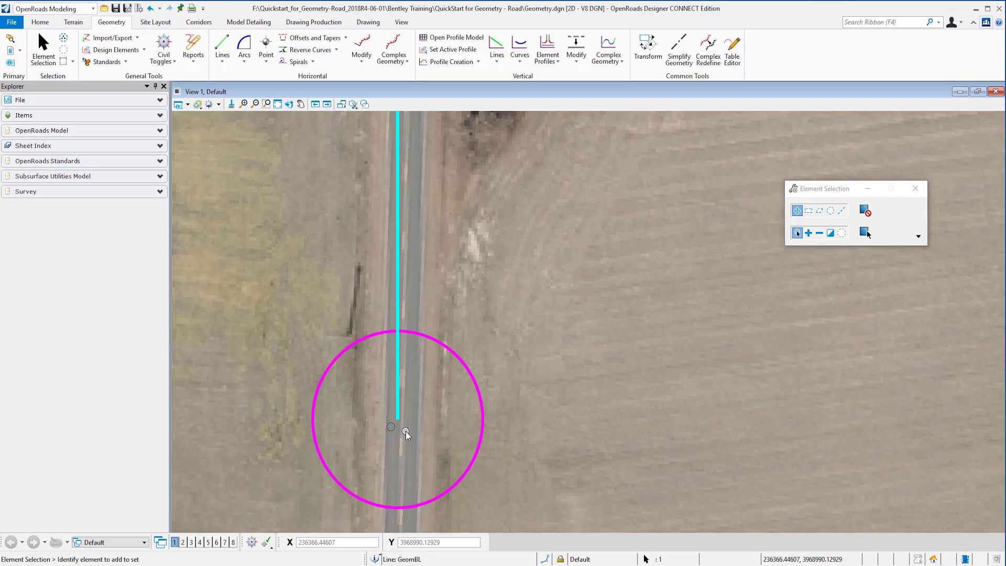
{"action": "left_click", "coordinate": [314, 420]}
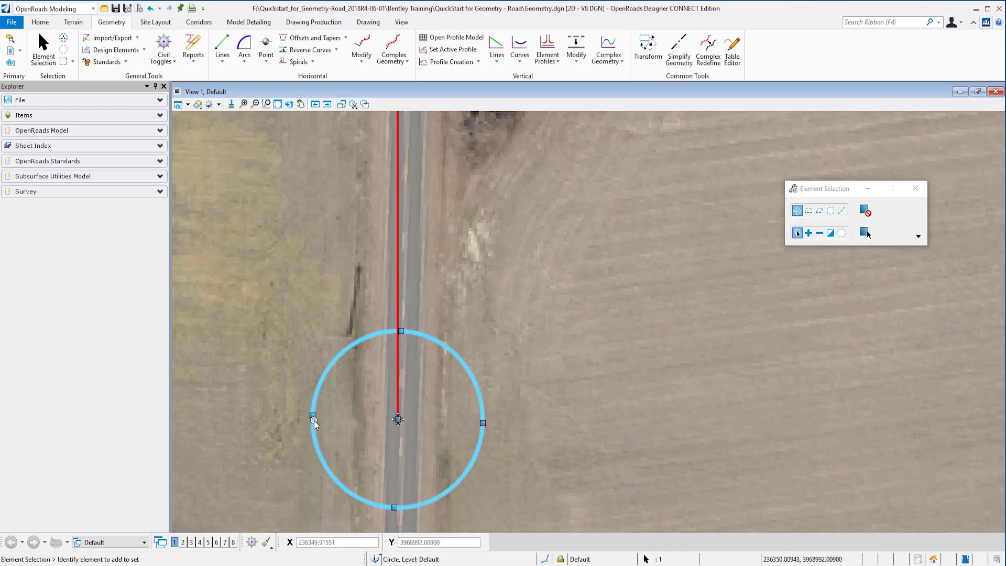
{"action": "left_click", "coordinate": [398, 419]}
{"action": "left_click", "coordinate": [268, 419]}
Move the start circle across to the field east of the road, and return it to the road
{"action": "scroll", "coordinate": [270, 421], "scroll_direction": "down", "scroll_amount": 4}
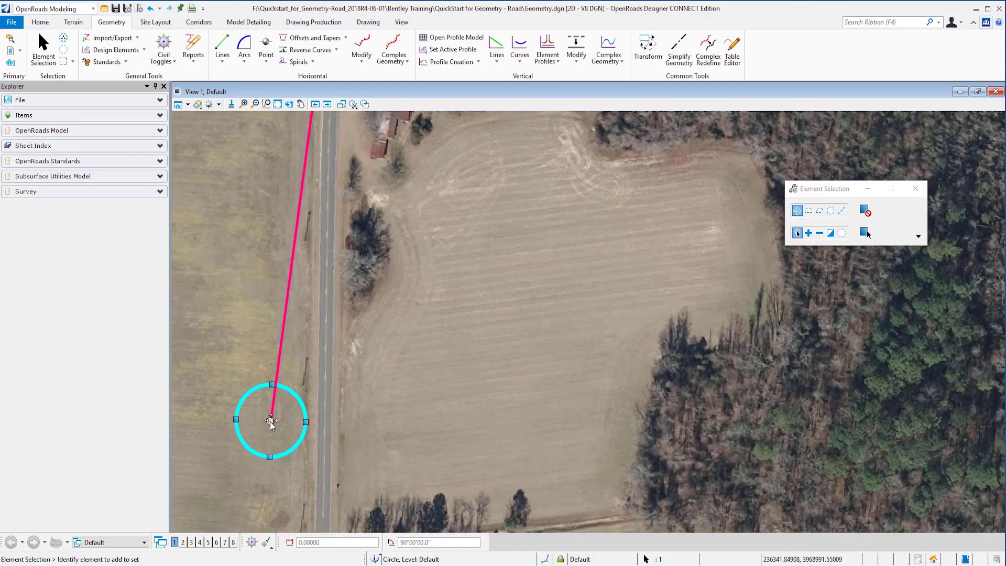
{"action": "left_click", "coordinate": [271, 420]}
{"action": "left_click", "coordinate": [410, 425]}
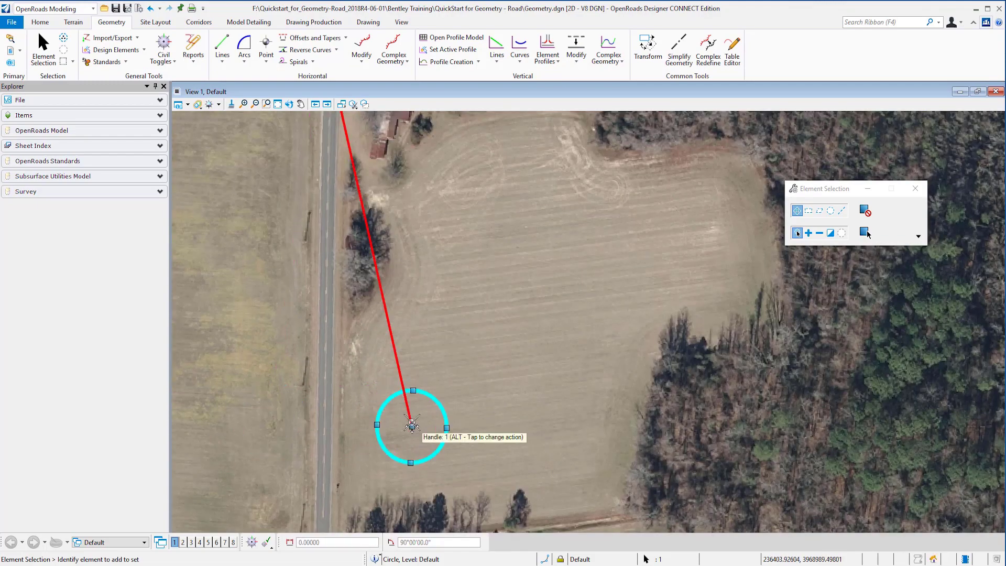
{"action": "left_click", "coordinate": [412, 425]}
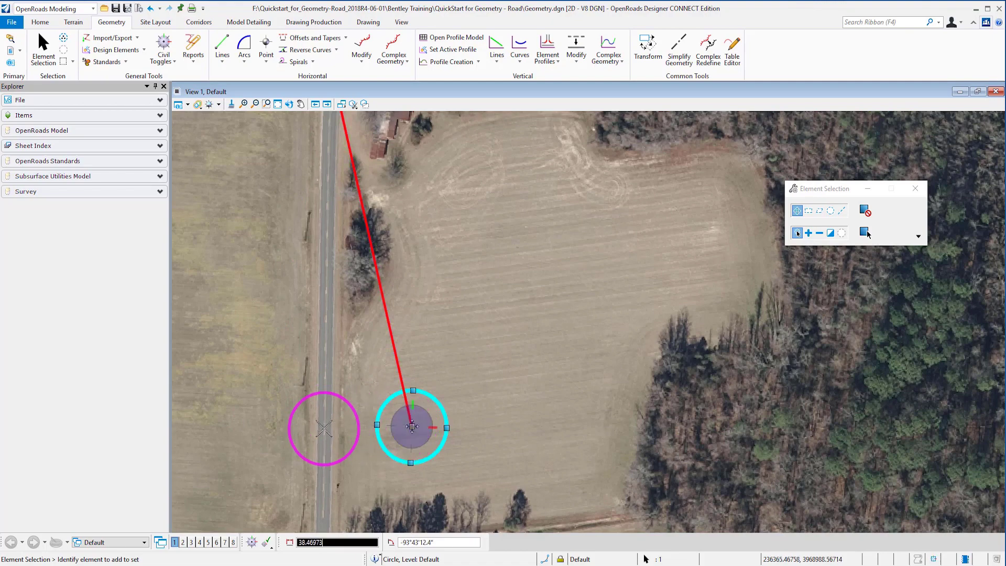
{"action": "left_click", "coordinate": [323, 422]}
Move the southern baseline segment's start point out of the circle into the field east of the road
{"action": "left_click", "coordinate": [340, 286]}
{"action": "left_click", "coordinate": [323, 418]}
{"action": "scroll", "coordinate": [324, 418], "scroll_direction": "up", "scroll_amount": 3}
{"action": "left_click", "coordinate": [320, 430]}
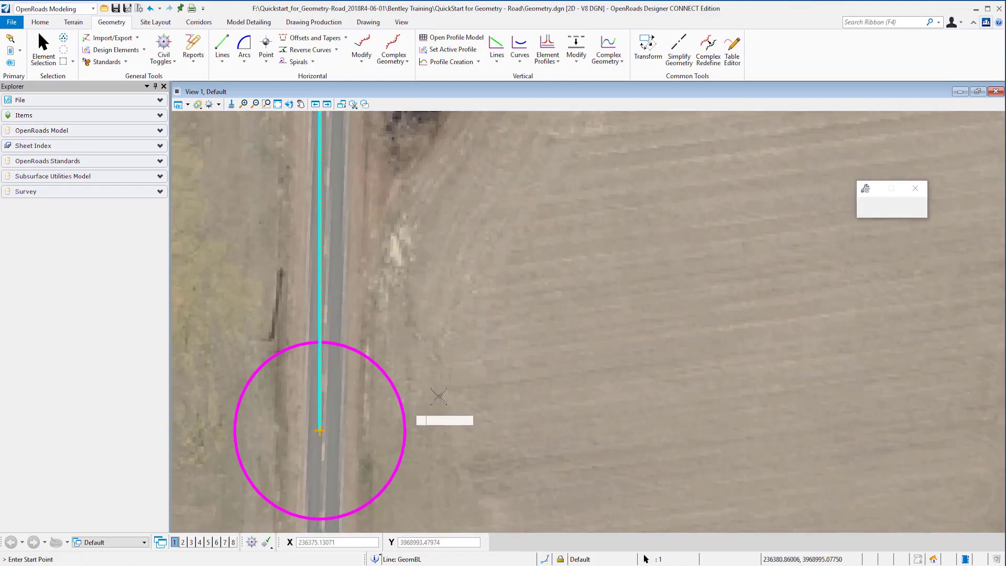
{"action": "left_click", "coordinate": [479, 410]}
Snap the southern baseline segment's start point back to the centre of the circle on the road
{"action": "scroll", "coordinate": [454, 395], "scroll_direction": "down", "scroll_amount": 2}
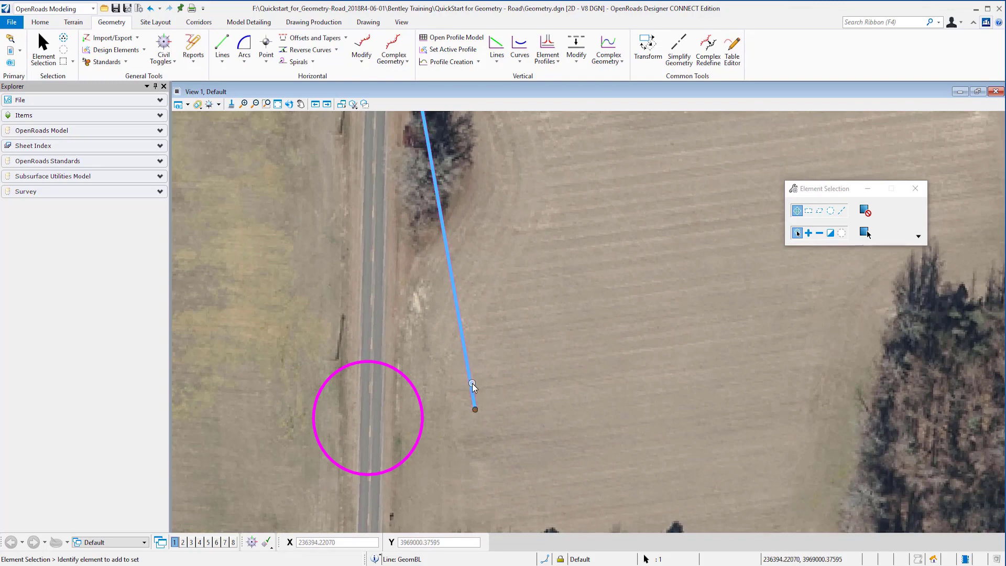
{"action": "left_click", "coordinate": [475, 410]}
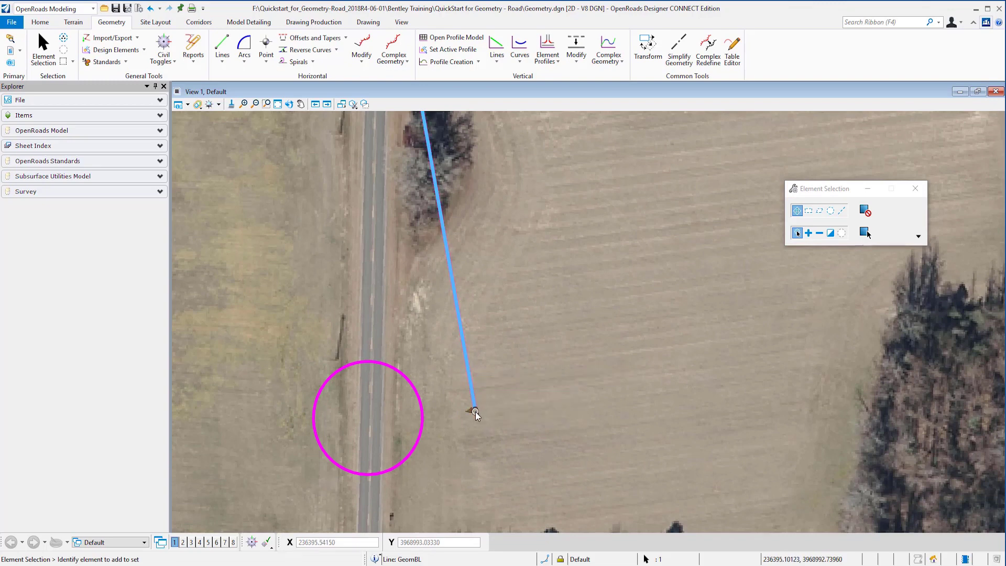
{"action": "left_click", "coordinate": [368, 417]}
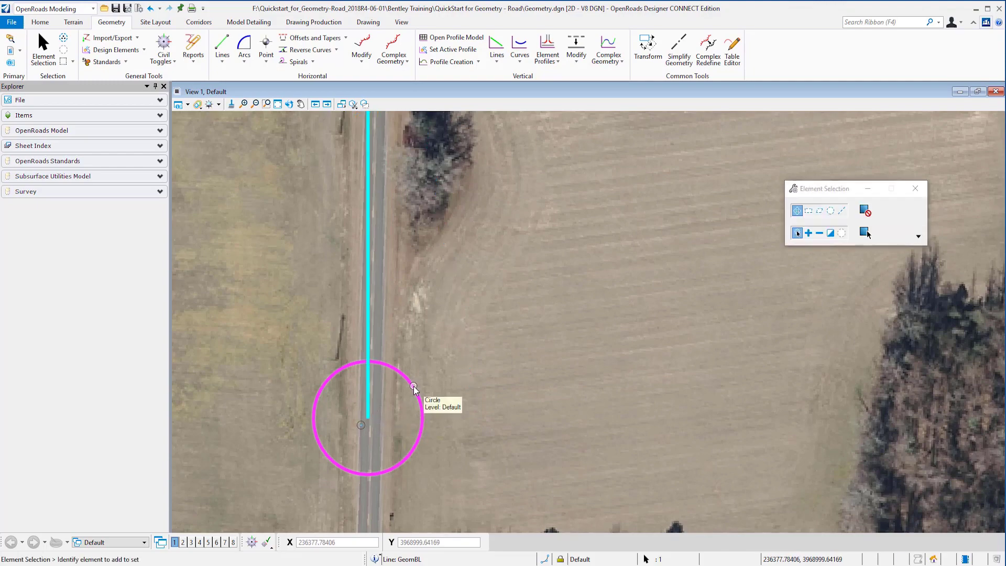
Create a simple arc with a 120 m radius between the two baseline segments at the road junction, with Trim/Extend set to Both
{"action": "scroll", "coordinate": [408, 310], "scroll_direction": "down", "scroll_amount": 1}
{"action": "middle_click_drag", "start_coordinate": [410, 220], "coordinate": [374, 462]}
{"action": "scroll", "coordinate": [373, 286], "scroll_direction": "up", "scroll_amount": 3}
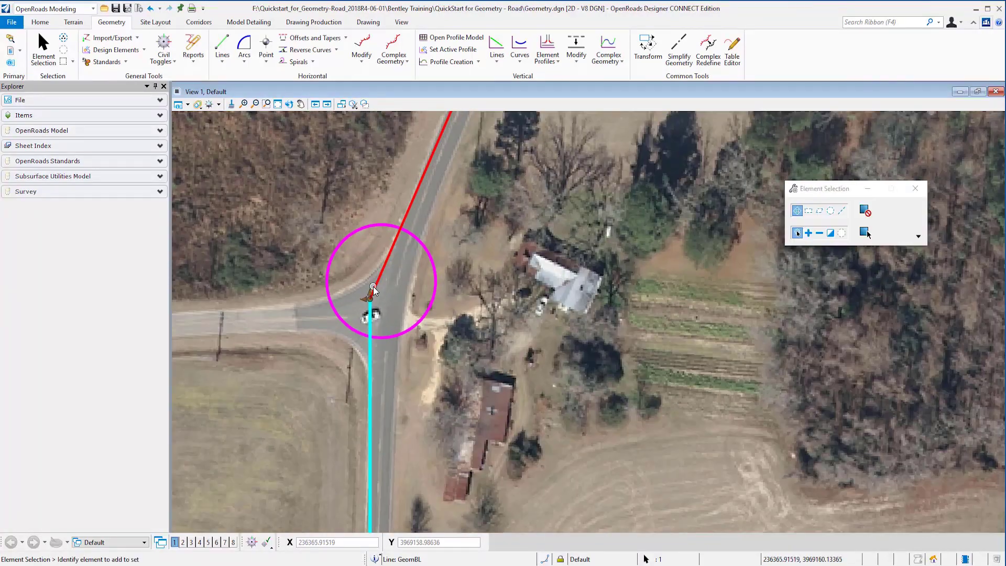
{"action": "scroll", "coordinate": [374, 286], "scroll_direction": "up", "scroll_amount": 1}
{"action": "left_click", "coordinate": [245, 62]}
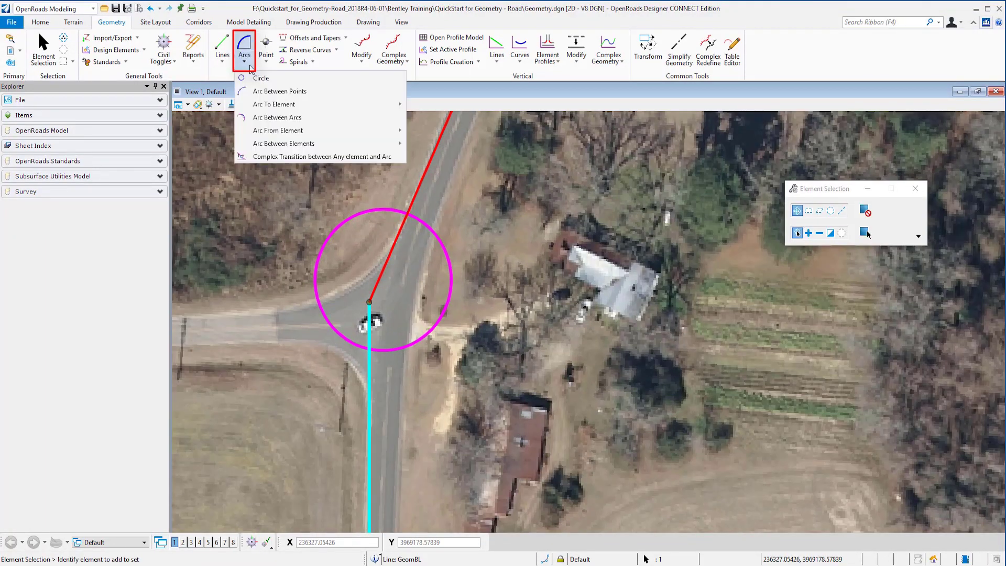
{"action": "mouse_move", "coordinate": [288, 144]}
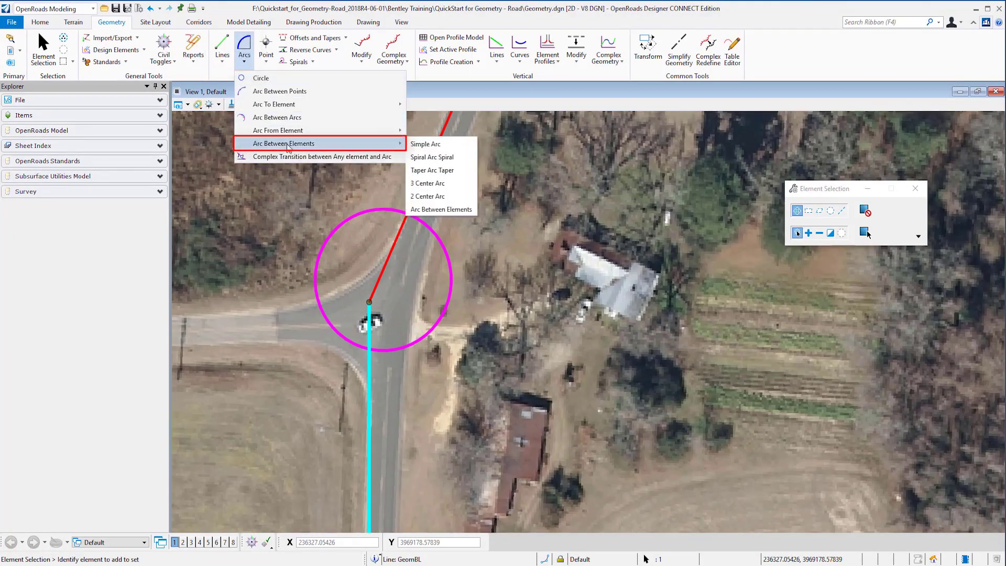
{"action": "left_click", "coordinate": [439, 144]}
{"action": "left_click", "coordinate": [408, 274]}
{"action": "left_click", "coordinate": [369, 379]}
{"action": "left_click", "coordinate": [383, 270]}
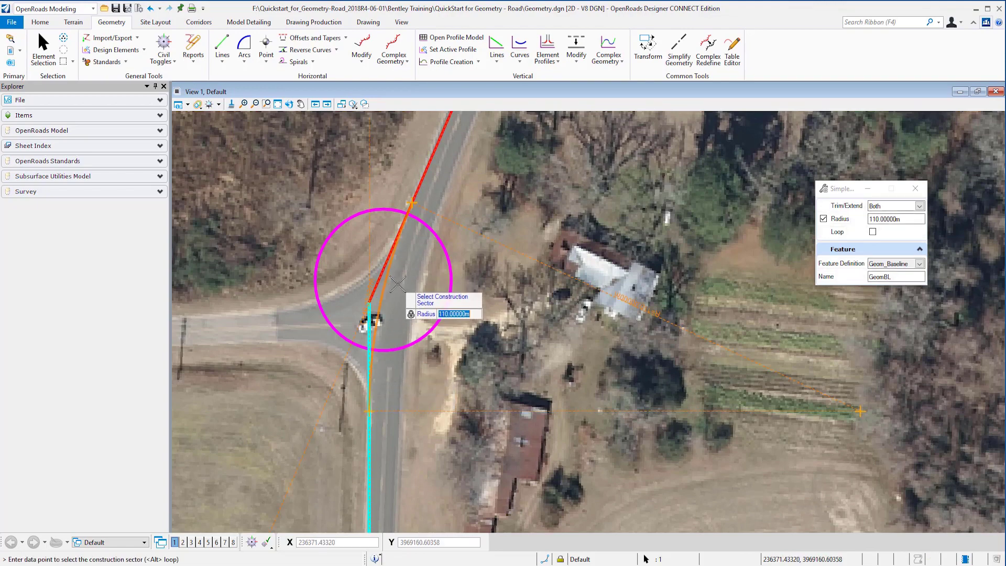
{"action": "type", "text": "120"}
{"action": "key", "text": "Return"}
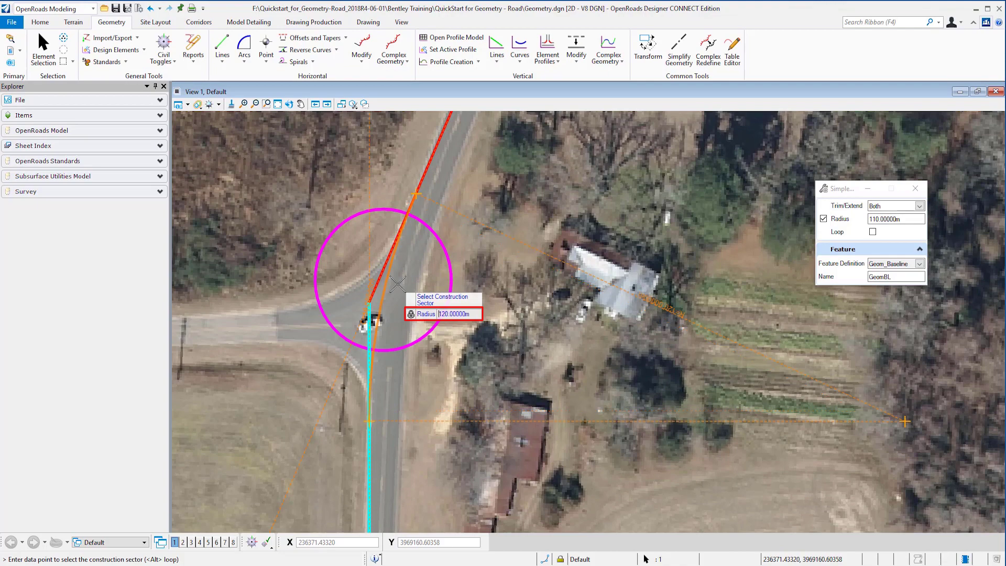
{"action": "left_click", "coordinate": [402, 283]}
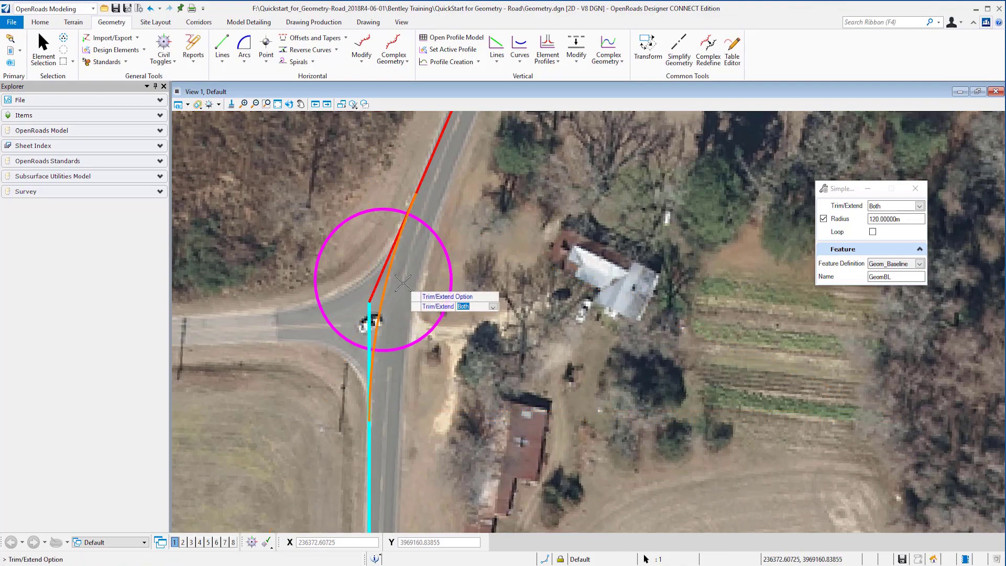
{"action": "left_click", "coordinate": [401, 286]}
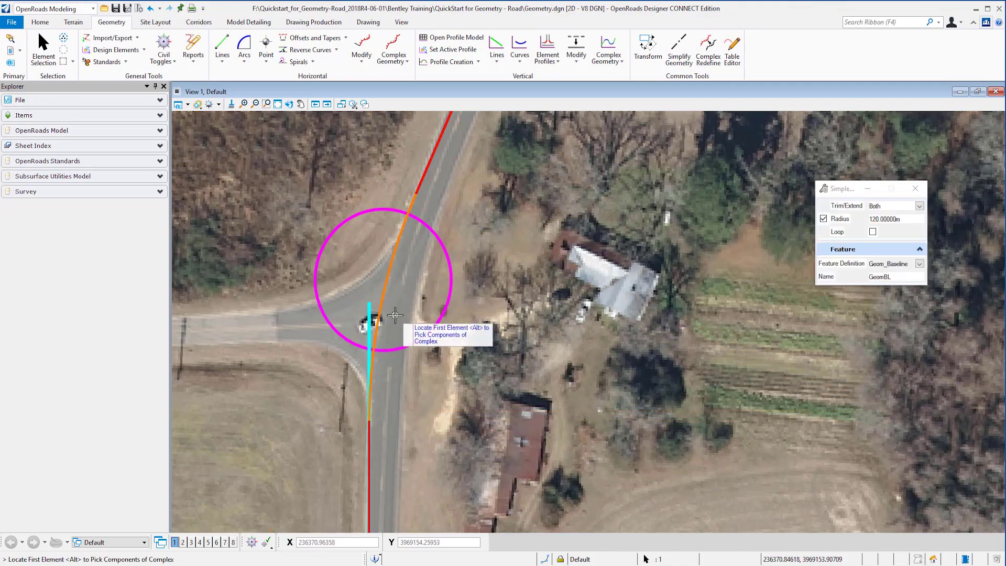
Set the radius of the arc at the road junction to 130 m
{"action": "scroll", "coordinate": [393, 318], "scroll_direction": "down", "scroll_amount": 3}
{"action": "scroll", "coordinate": [381, 304], "scroll_direction": "up", "scroll_amount": 2}
{"action": "left_click", "coordinate": [43, 48]}
{"action": "left_click", "coordinate": [394, 299]}
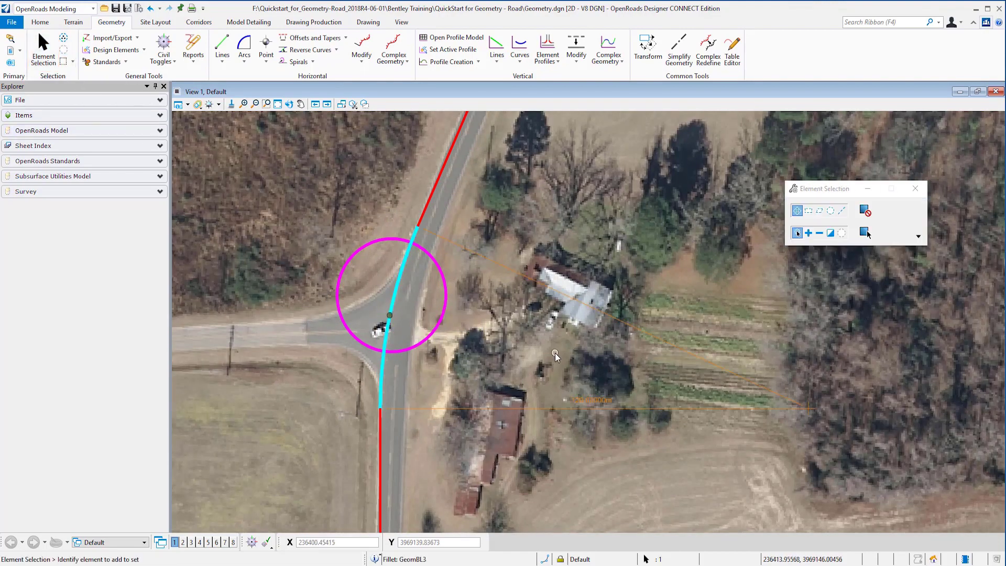
{"action": "left_click", "coordinate": [589, 401]}
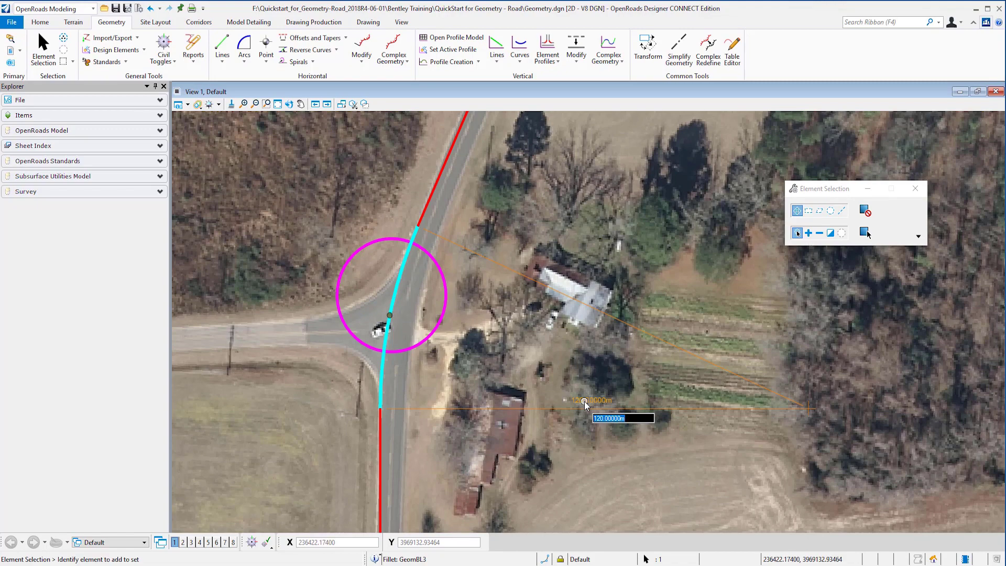
{"action": "type", "text": "130"}
{"action": "key", "text": "Return"}
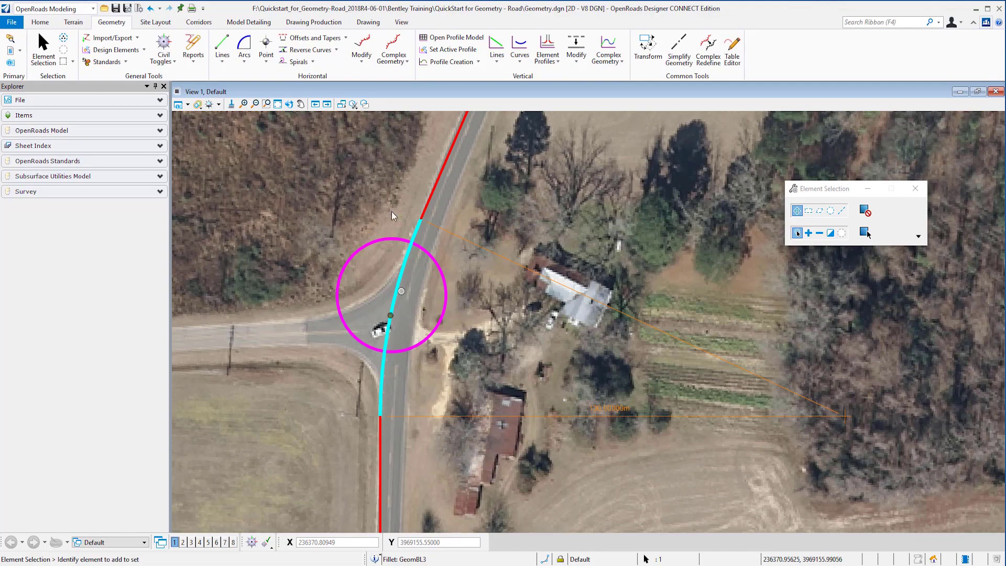
Create a partial offset of -10 m from the northern baseline, starting at 400.98659 m, locked to its end, with feature definition Geom_Baseline_Secondary
{"action": "scroll", "coordinate": [560, 186], "scroll_direction": "down", "scroll_amount": 3}
{"action": "middle_click_drag", "start_coordinate": [539, 173], "coordinate": [352, 467]}
{"action": "middle_click_drag", "start_coordinate": [523, 198], "coordinate": [444, 425]}
{"action": "middle_click_drag", "start_coordinate": [586, 197], "coordinate": [586, 198]}
{"action": "right_click", "coordinate": [392, 492]}
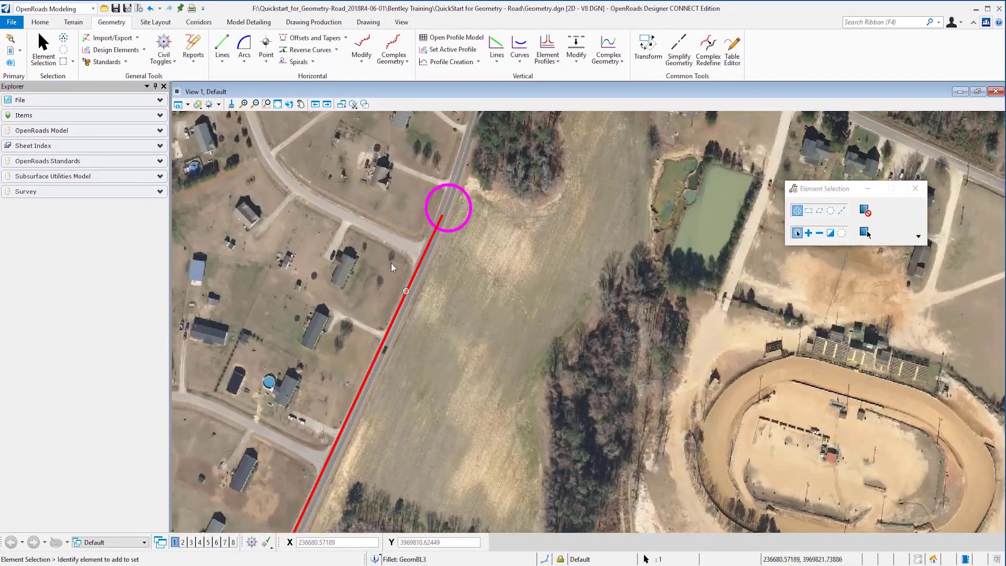
{"action": "left_click", "coordinate": [331, 45]}
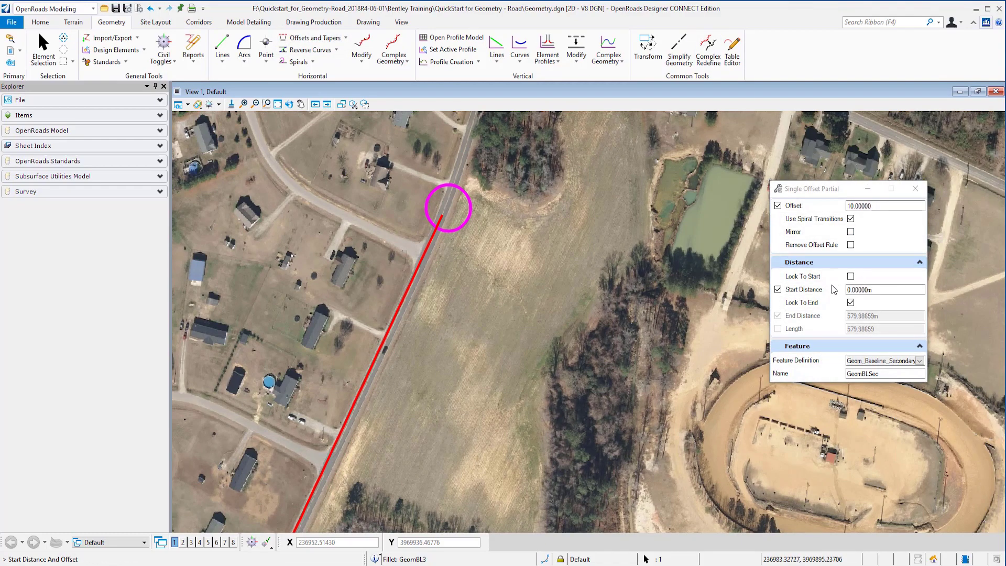
{"action": "left_click", "coordinate": [777, 289]}
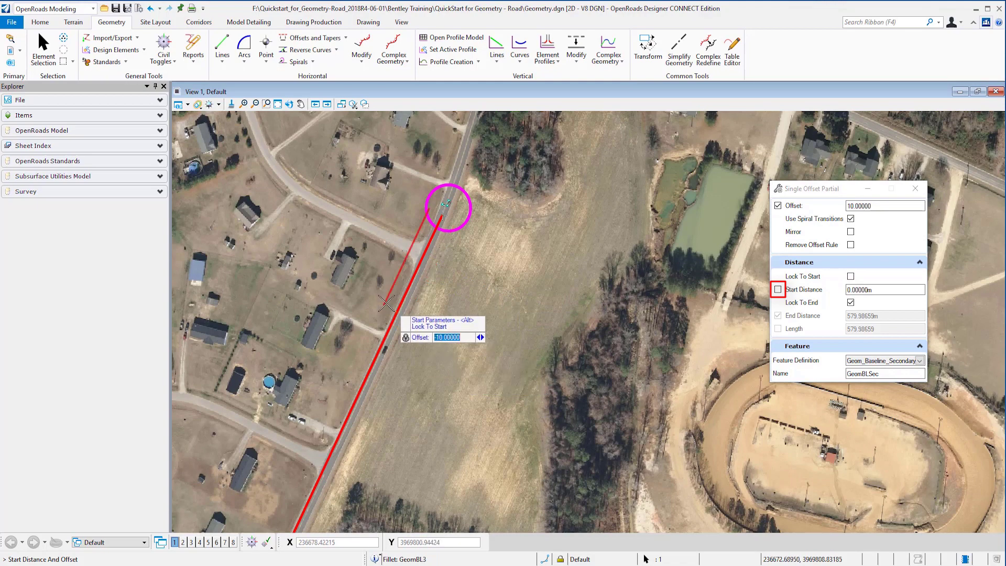
{"action": "scroll", "coordinate": [383, 302], "scroll_direction": "up", "scroll_amount": 1}
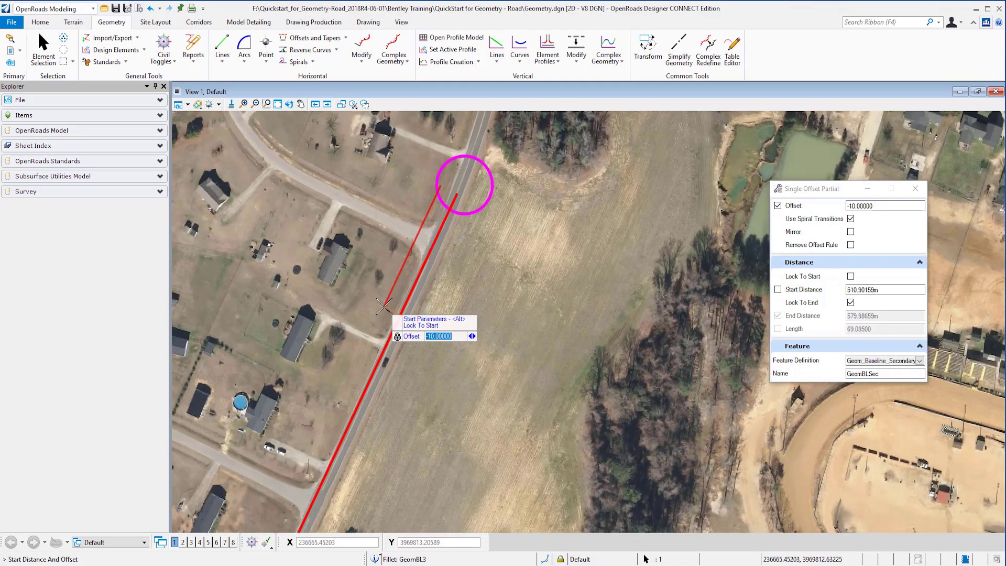
{"action": "left_click", "coordinate": [857, 289]}
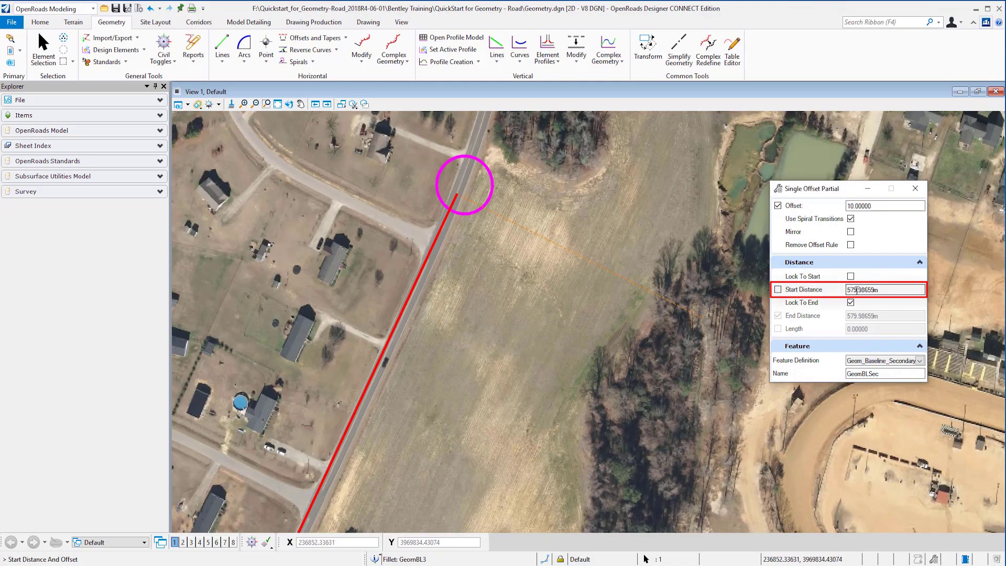
{"action": "type", "text": "400"}
{"action": "key", "text": "Return"}
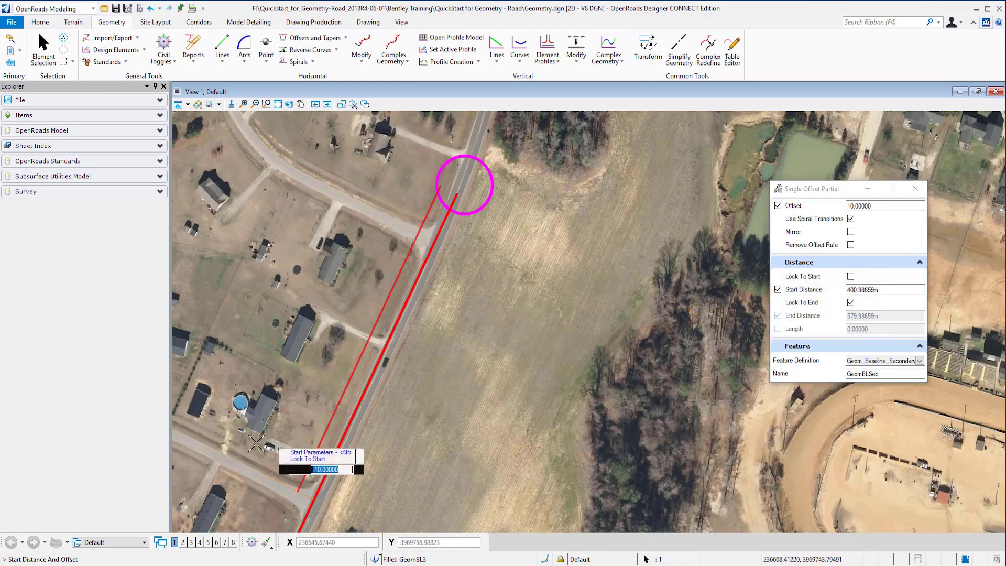
{"action": "left_click", "coordinate": [424, 193]}
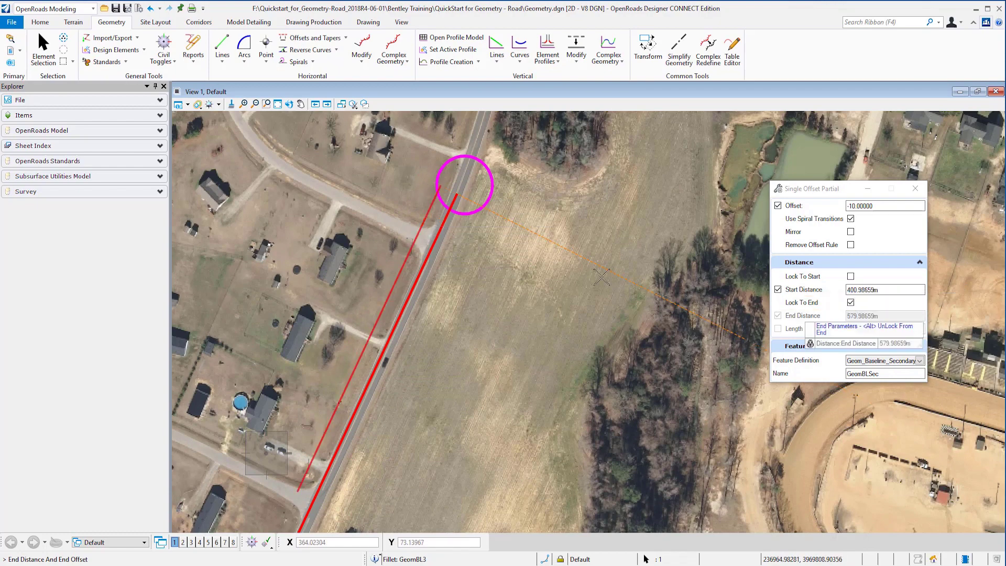
{"action": "left_click", "coordinate": [412, 195]}
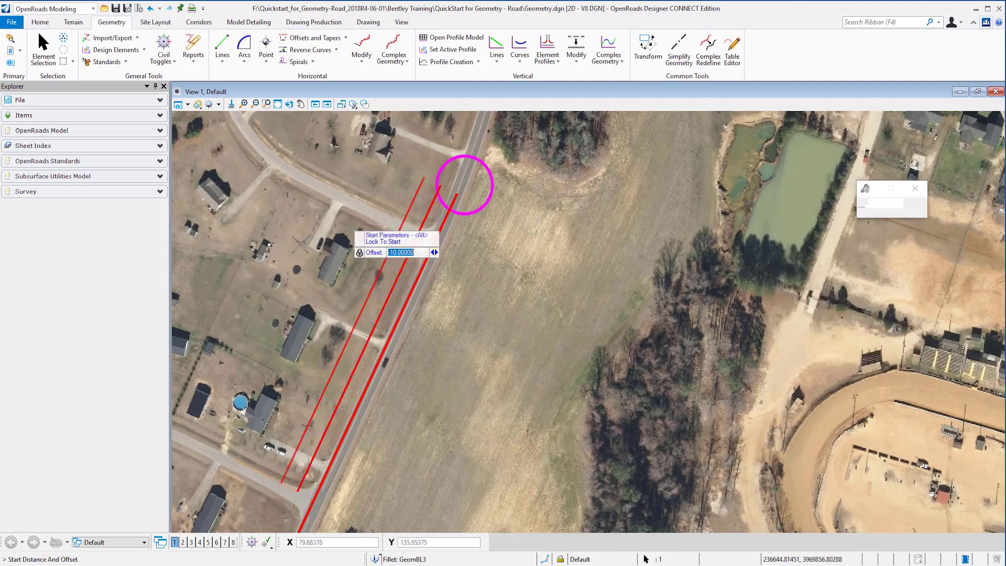
{"action": "left_click", "coordinate": [43, 51]}
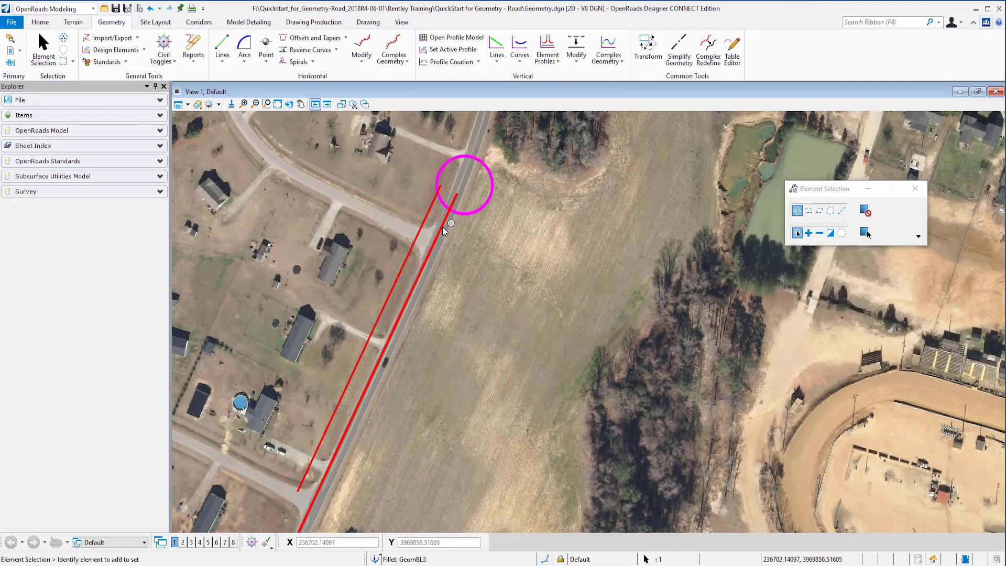
Shorten the northern baseline along the road so its northern end sits just south of the side-road junction, outside the circle
{"action": "left_click", "coordinate": [456, 195]}
{"action": "left_click", "coordinate": [456, 195]}
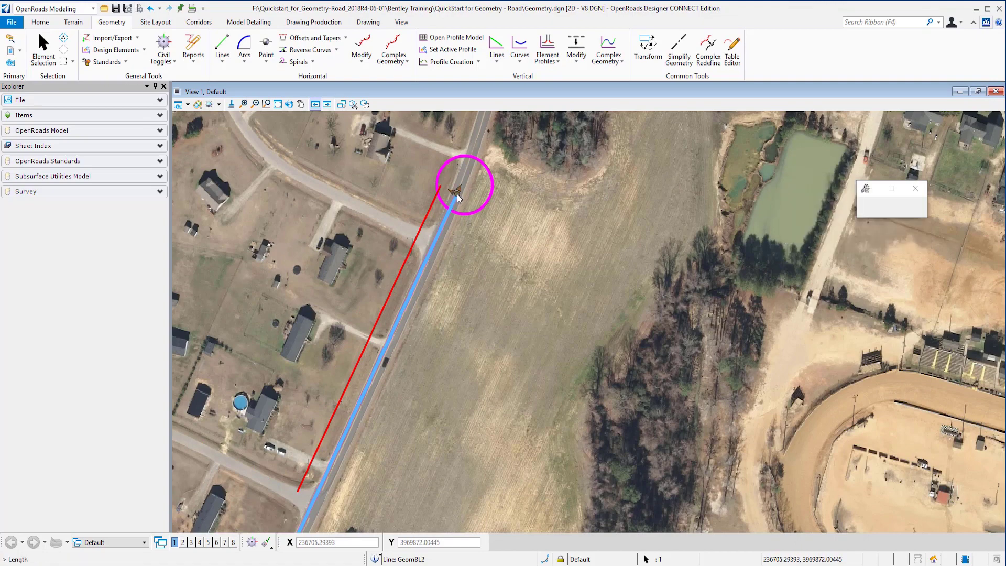
{"action": "left_click", "coordinate": [435, 240]}
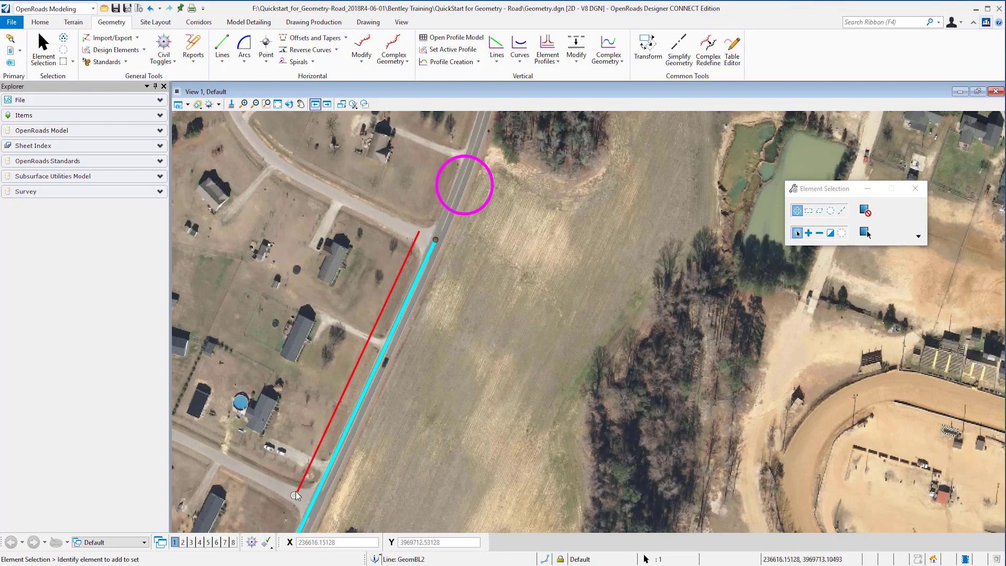
Shorten the partial offset line by moving its northern end southwest to the house driveway, keeping it parallel to the baseline
{"action": "scroll", "coordinate": [373, 343], "scroll_direction": "down", "scroll_amount": 1}
{"action": "middle_click_drag", "start_coordinate": [421, 399], "coordinate": [429, 367]}
{"action": "left_click", "coordinate": [396, 269]}
{"action": "left_click", "coordinate": [419, 222]}
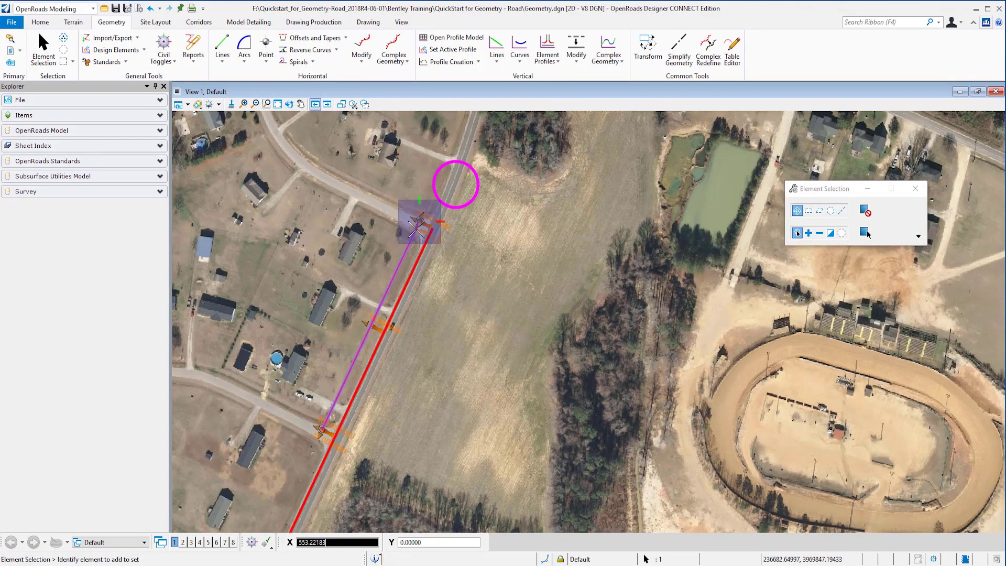
{"action": "left_click", "coordinate": [384, 289]}
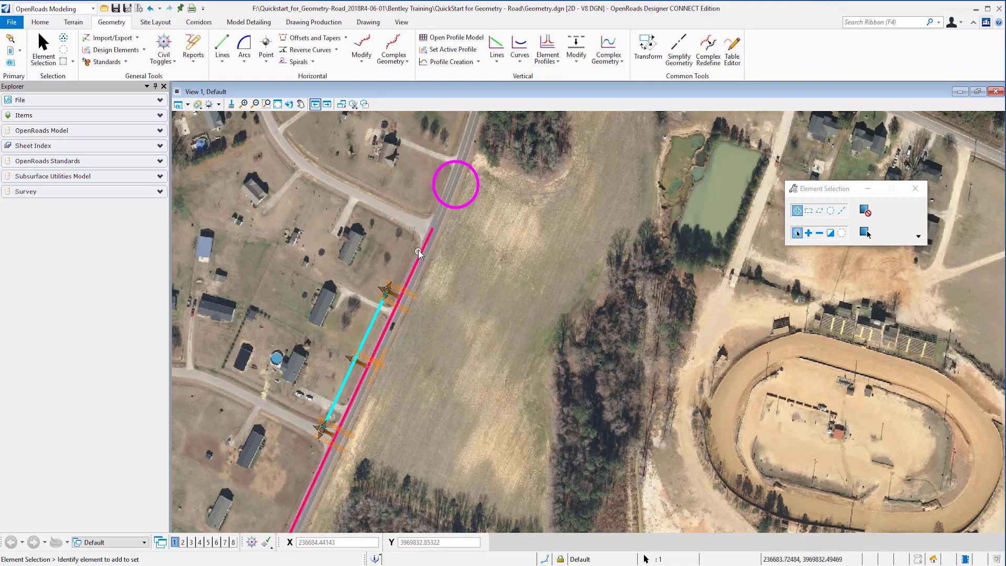
Shorten the northern baseline to south of the driveway, and extend its end back up to the side-road junction
{"action": "left_click", "coordinate": [435, 231]}
{"action": "left_click", "coordinate": [435, 229]}
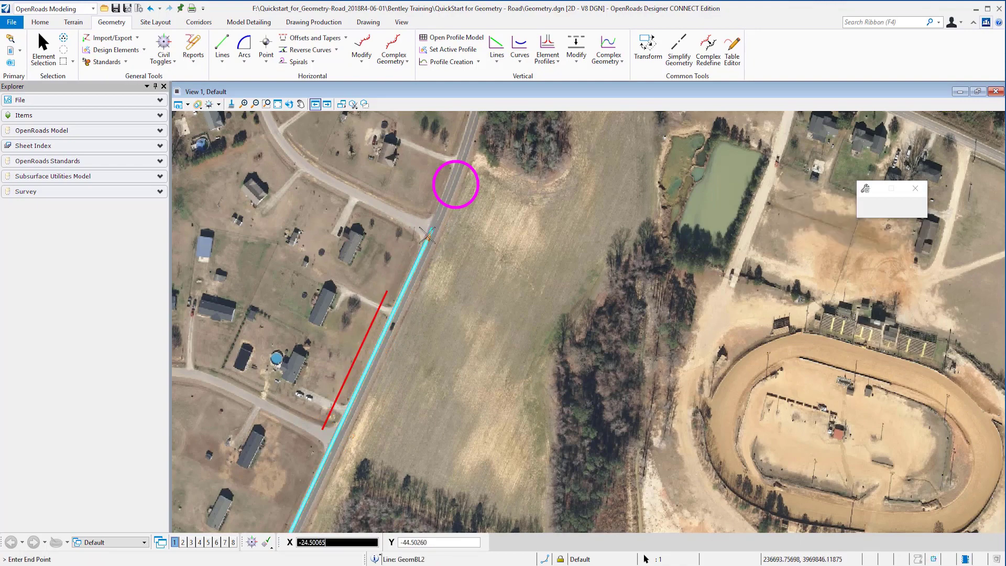
{"action": "left_click", "coordinate": [384, 341]}
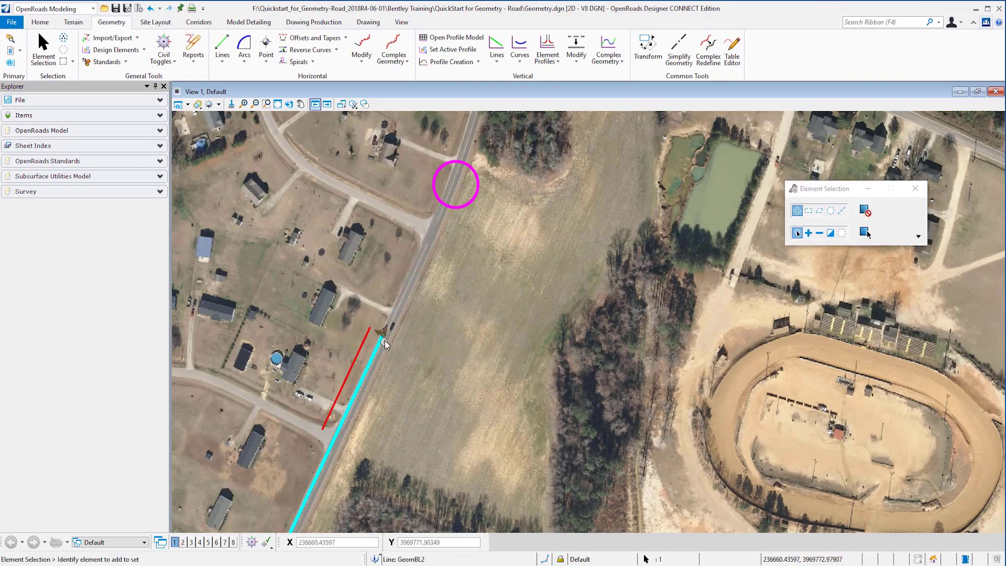
{"action": "left_click", "coordinate": [385, 334]}
{"action": "left_click", "coordinate": [433, 222]}
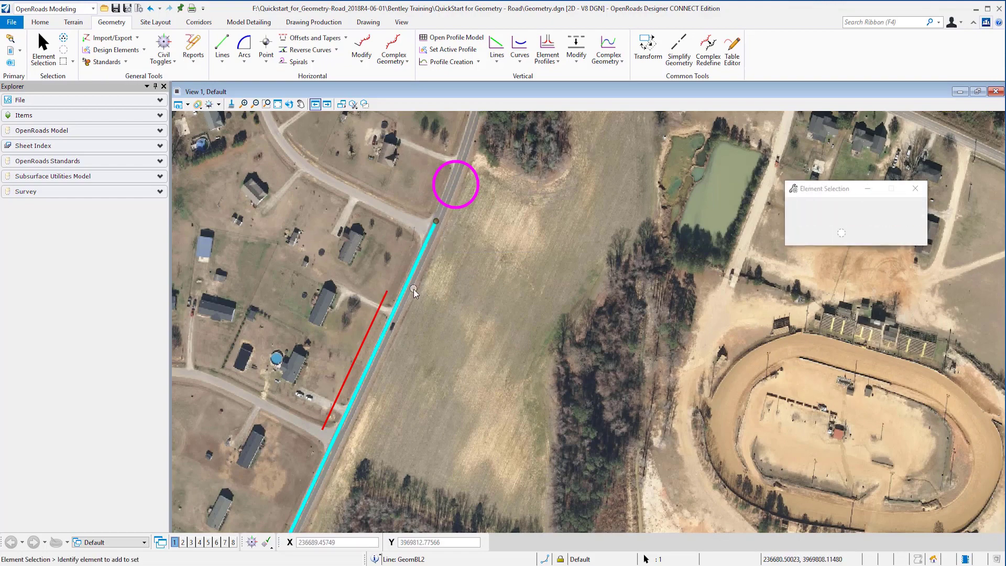
Move the offset line's northern end west toward the houses so the line is no longer parallel to the baseline
{"action": "left_click", "coordinate": [365, 336]}
{"action": "left_click", "coordinate": [387, 291]}
{"action": "left_click", "coordinate": [337, 265]}
Move the northern baseline's end into the field east of the road, and return it to the side-road junction
{"action": "left_click", "coordinate": [430, 242]}
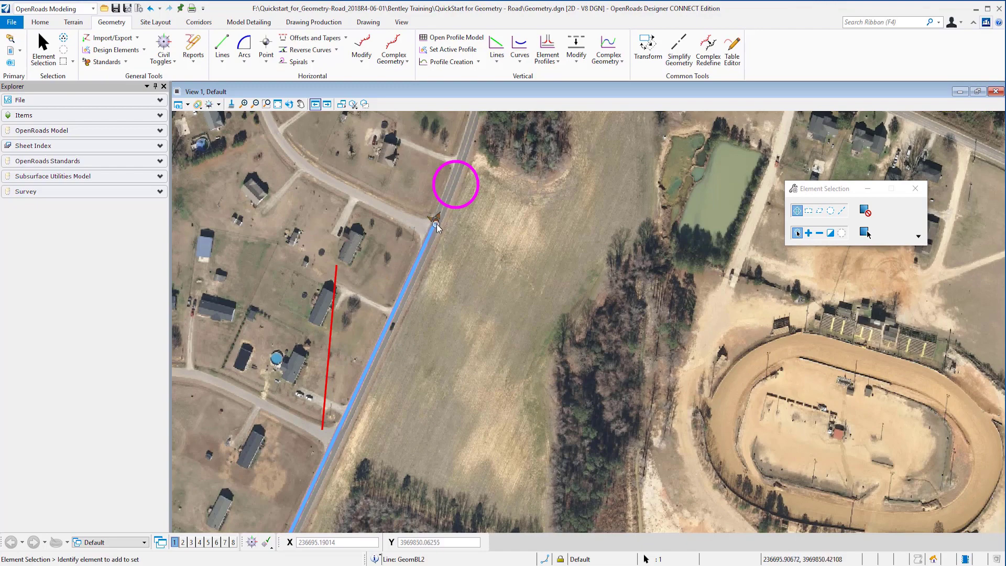
{"action": "left_click", "coordinate": [435, 222]}
{"action": "left_click", "coordinate": [491, 262]}
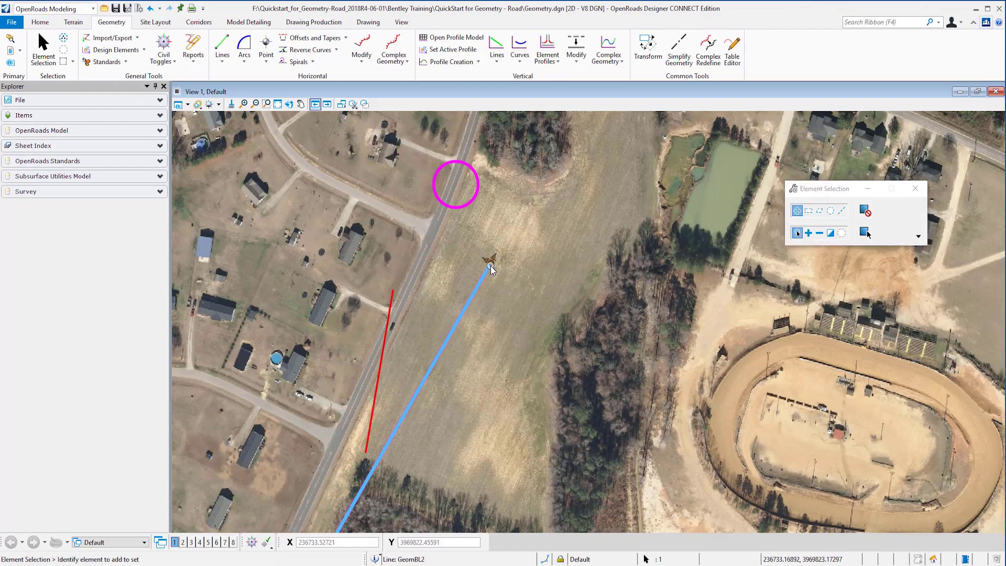
{"action": "left_click", "coordinate": [486, 265]}
{"action": "left_click", "coordinate": [432, 235]}
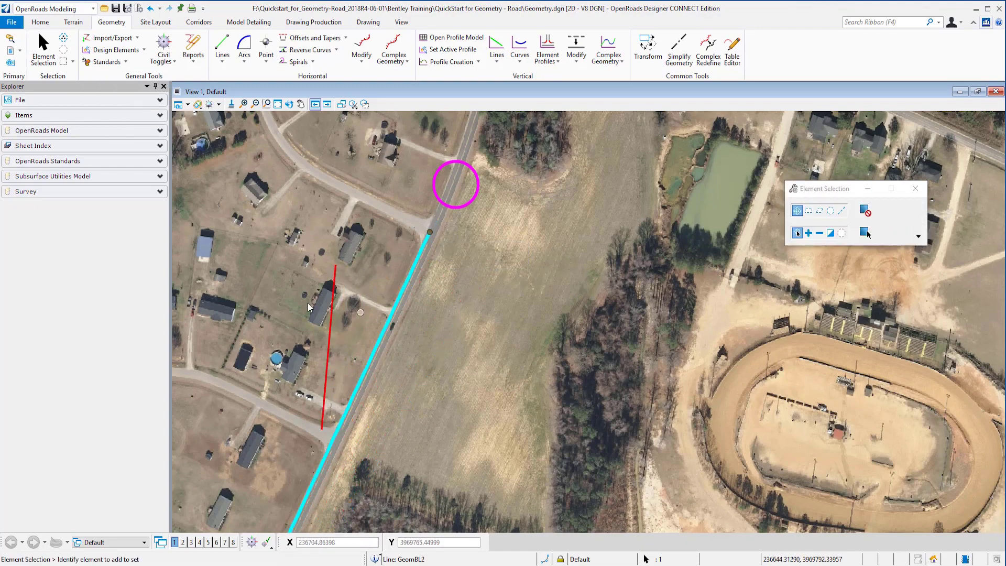
Select the skewed offset line and examine the rules at its ends that tie it to the baseline
{"action": "scroll", "coordinate": [278, 303], "scroll_direction": "down", "scroll_amount": 1}
{"action": "middle_click_drag", "start_coordinate": [258, 302], "coordinate": [387, 288]}
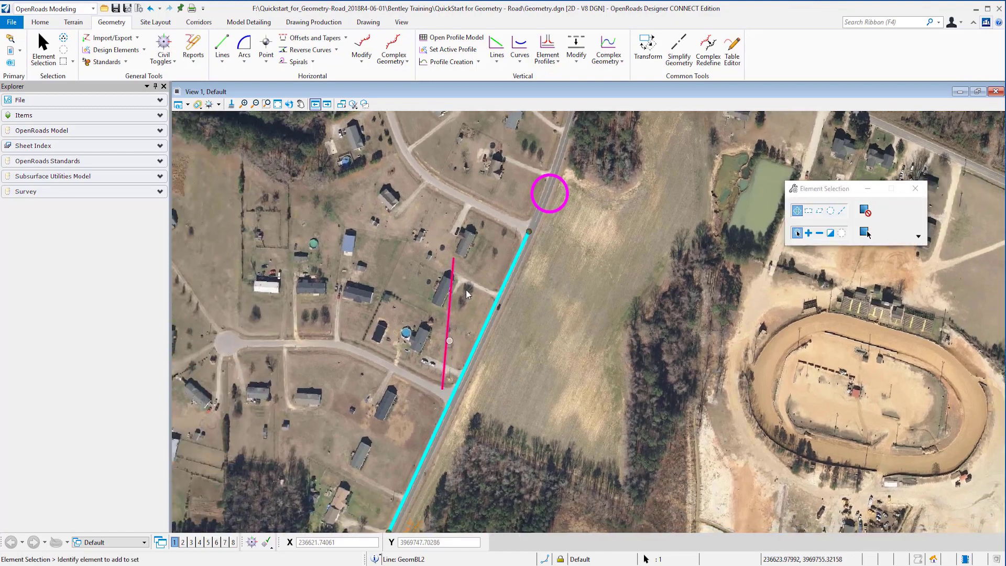
{"action": "left_click", "coordinate": [456, 277]}
{"action": "left_click", "coordinate": [454, 275]}
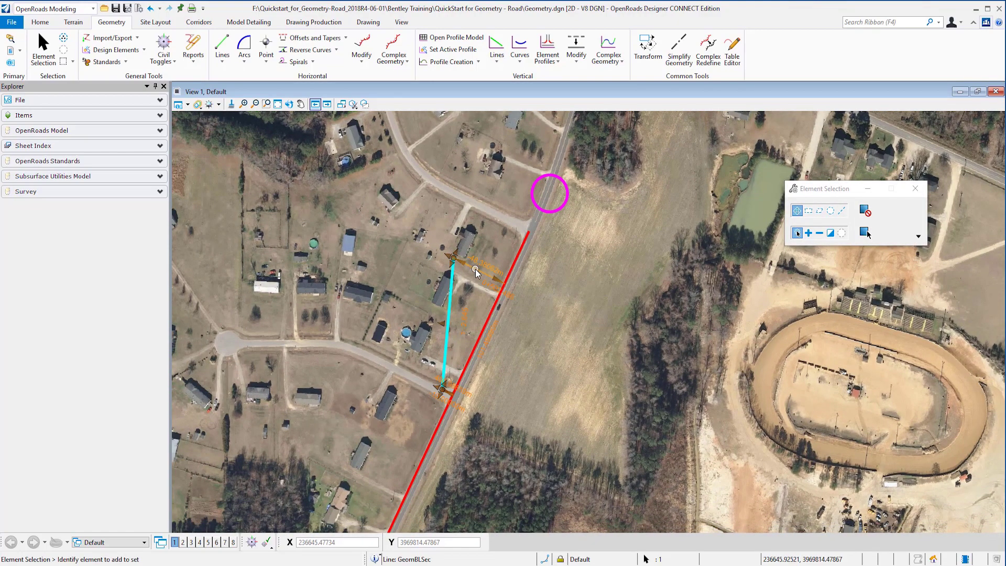
{"action": "left_click", "coordinate": [475, 269]}
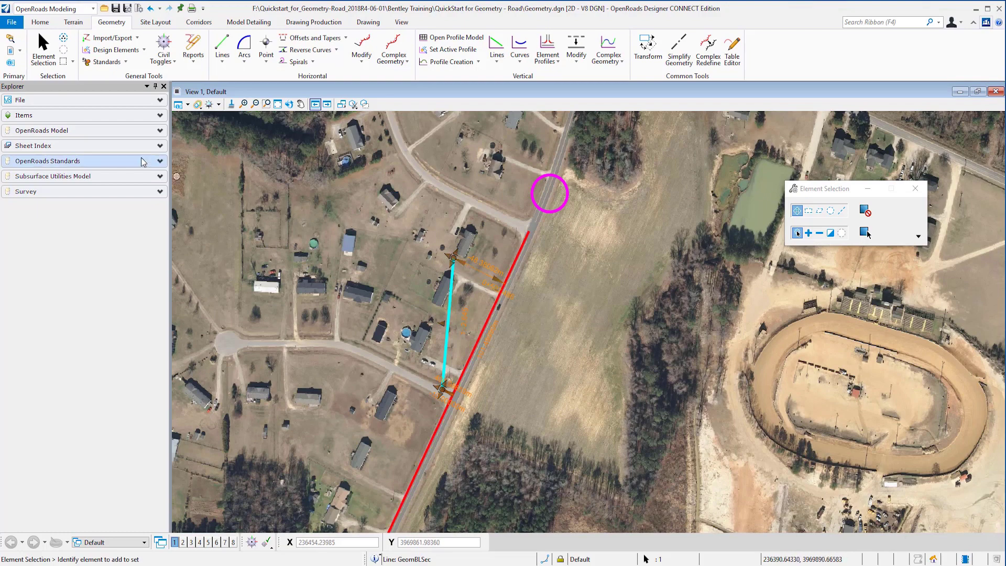
List the Geom_Baseline alignments of Geometry.dgn in the OpenRoads Model tree
{"action": "left_click", "coordinate": [102, 131]}
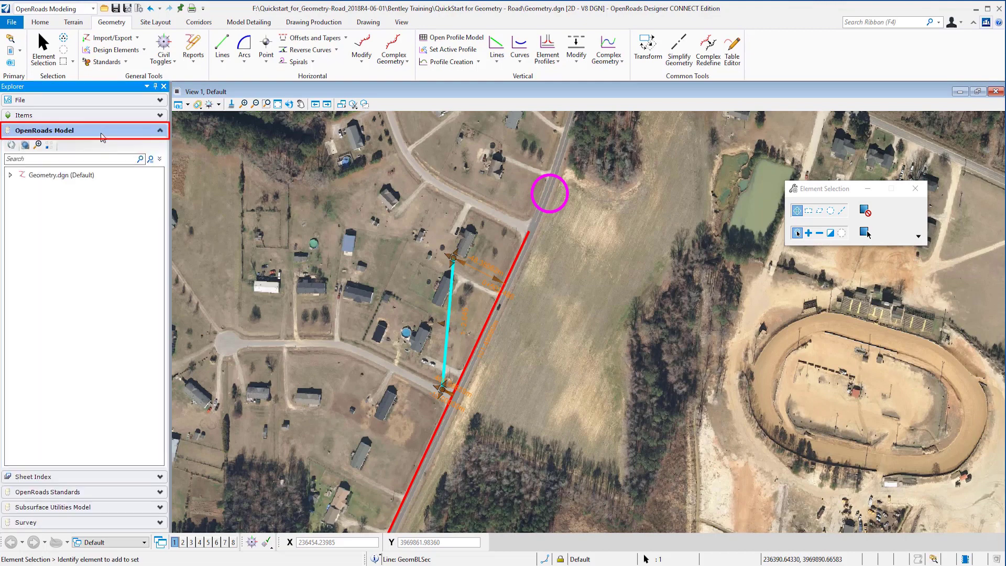
{"action": "left_click", "coordinate": [10, 175]}
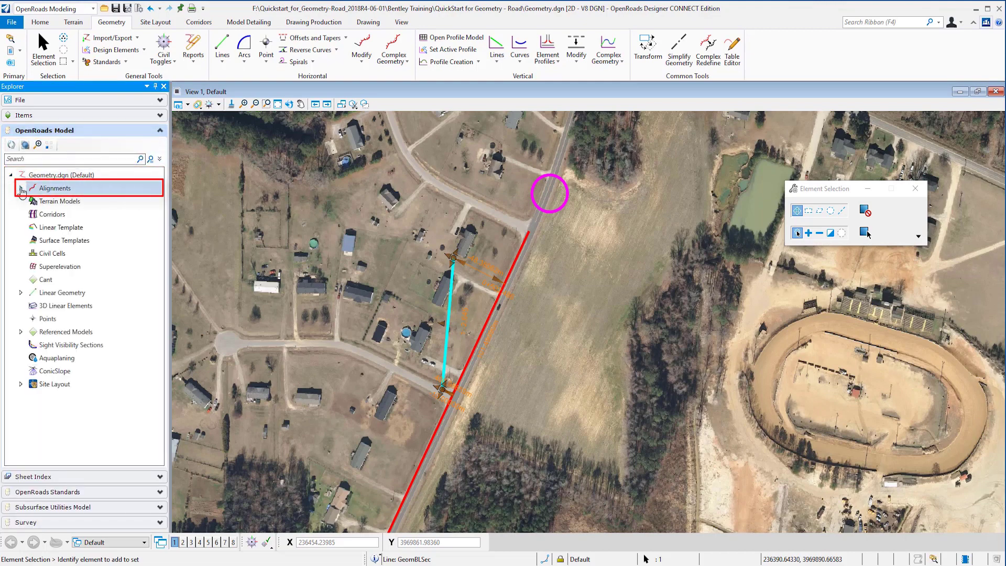
{"action": "left_click", "coordinate": [21, 188]}
{"action": "left_click", "coordinate": [31, 201]}
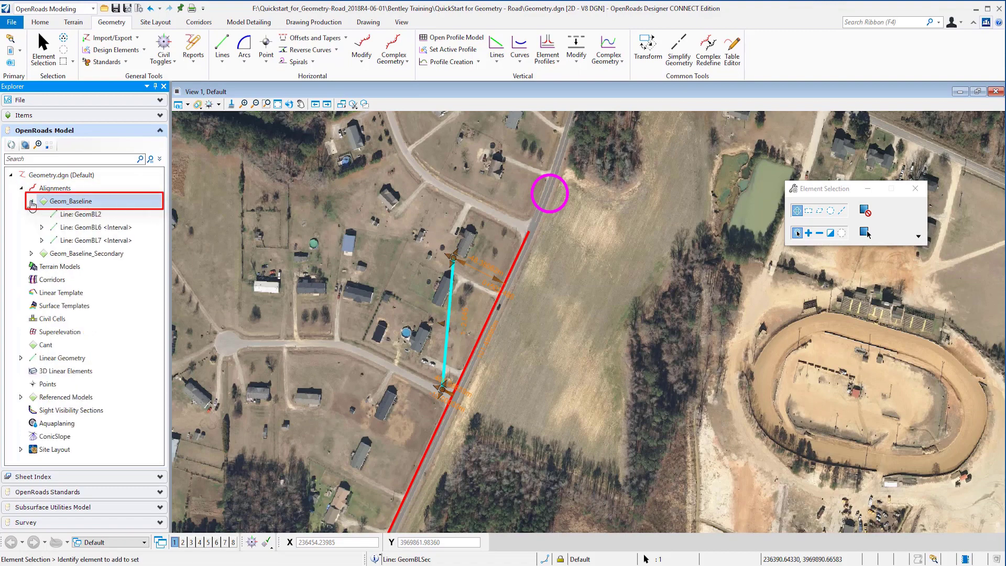
Select the GeomBL6 <Interval> line from the model tree, expand its entry, and examine it near the arc at the road junction
{"action": "scroll", "coordinate": [451, 330], "scroll_direction": "down", "scroll_amount": 3}
{"action": "middle_click_drag", "start_coordinate": [431, 427], "coordinate": [456, 327]}
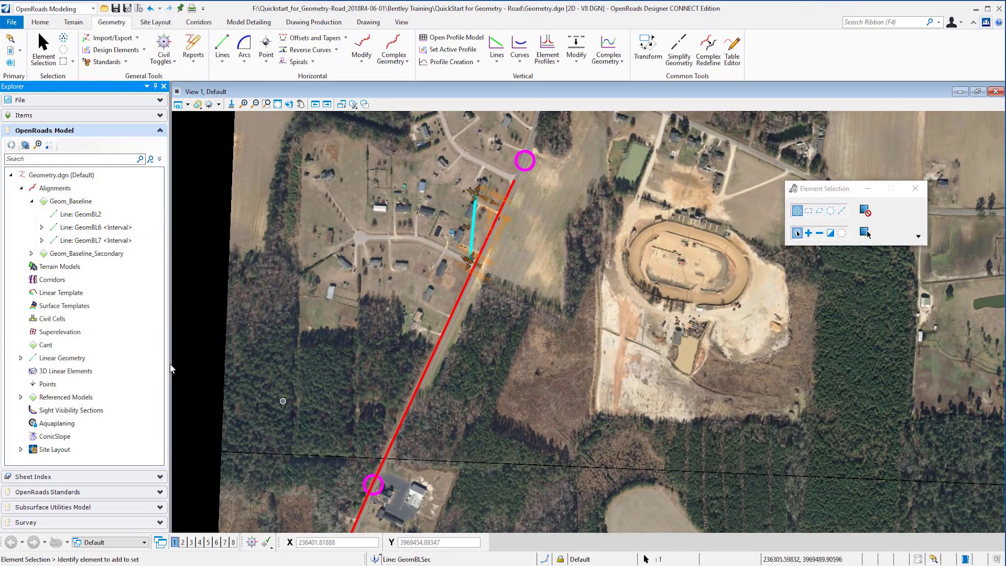
{"action": "left_click", "coordinate": [45, 228]}
{"action": "left_click", "coordinate": [42, 229]}
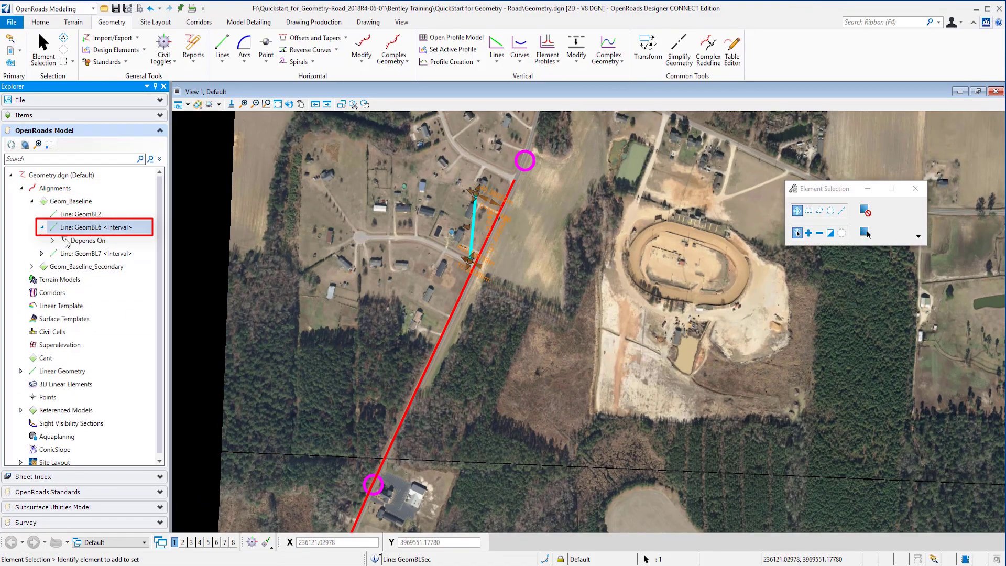
{"action": "middle_click_drag", "start_coordinate": [395, 467], "coordinate": [441, 312]}
{"action": "scroll", "coordinate": [378, 455], "scroll_direction": "up", "scroll_amount": 5}
{"action": "middle_click_drag", "start_coordinate": [359, 480], "coordinate": [371, 443]}
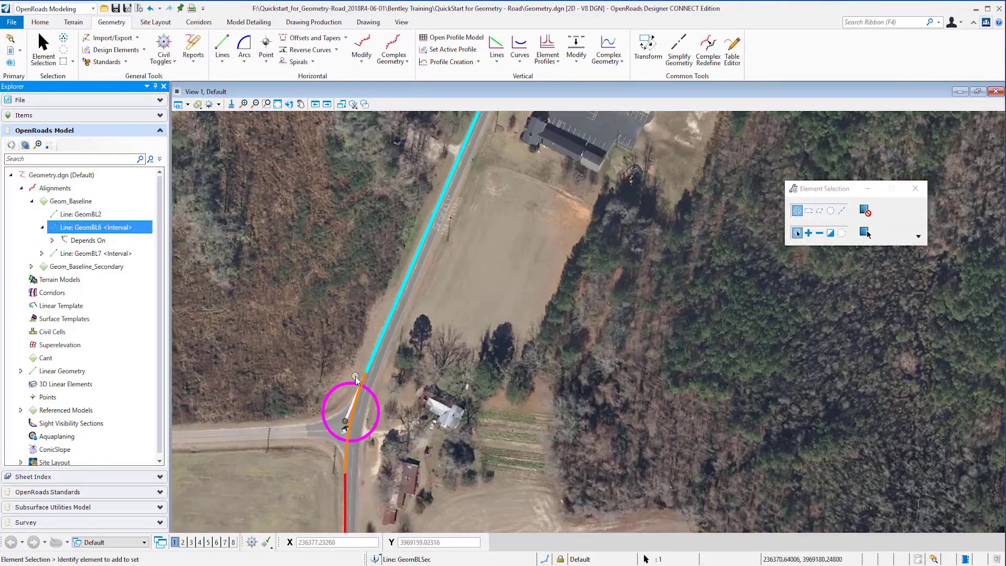
Expand the dependencies of GeomBL6 and select its parent line GeomBL1 to examine its full extent at the junction
{"action": "scroll", "coordinate": [355, 377], "scroll_direction": "up", "scroll_amount": 2}
{"action": "left_click", "coordinate": [53, 240]}
{"action": "left_click", "coordinate": [101, 253]}
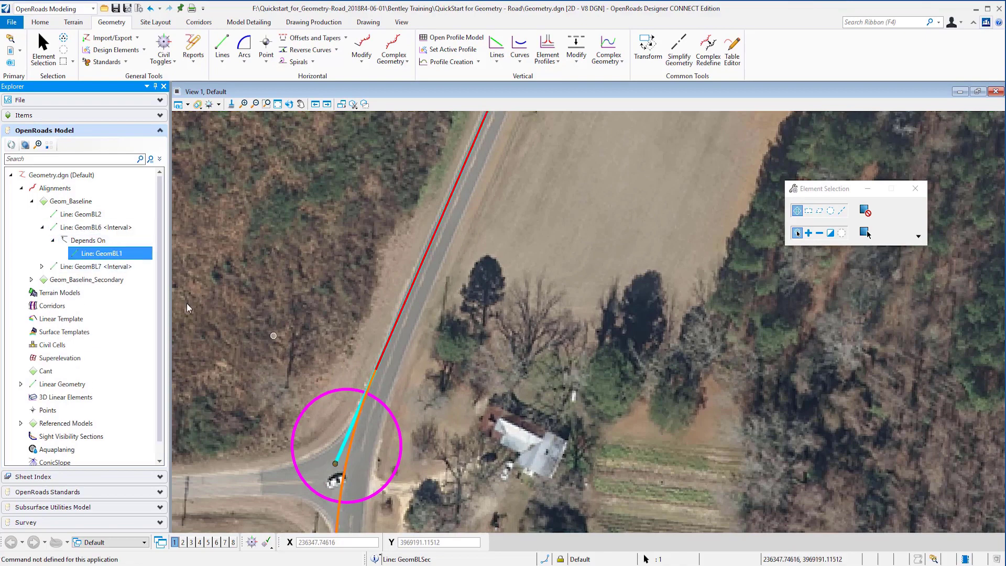